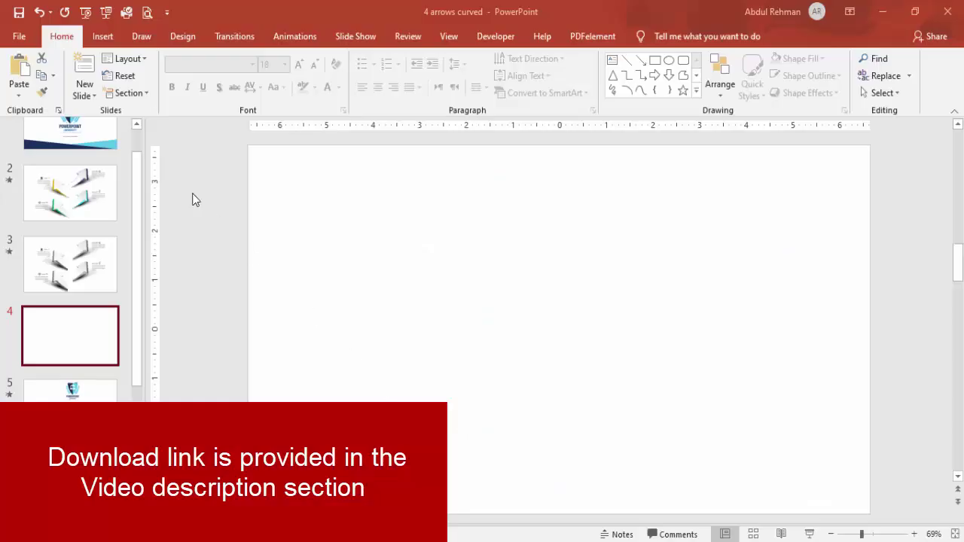
Insert an Upward Arrow SmartArt graphic from the Process layouts onto slide 4
click(105, 36)
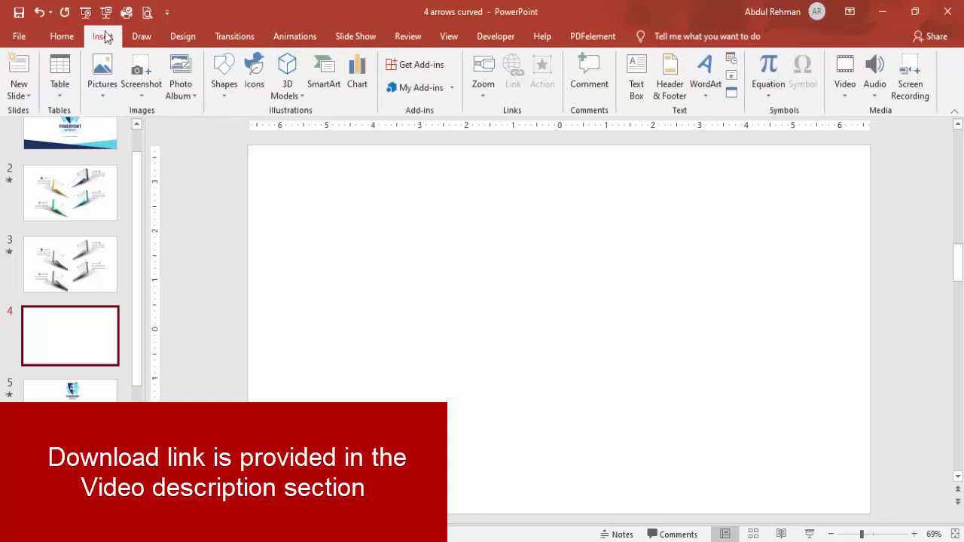
click(220, 92)
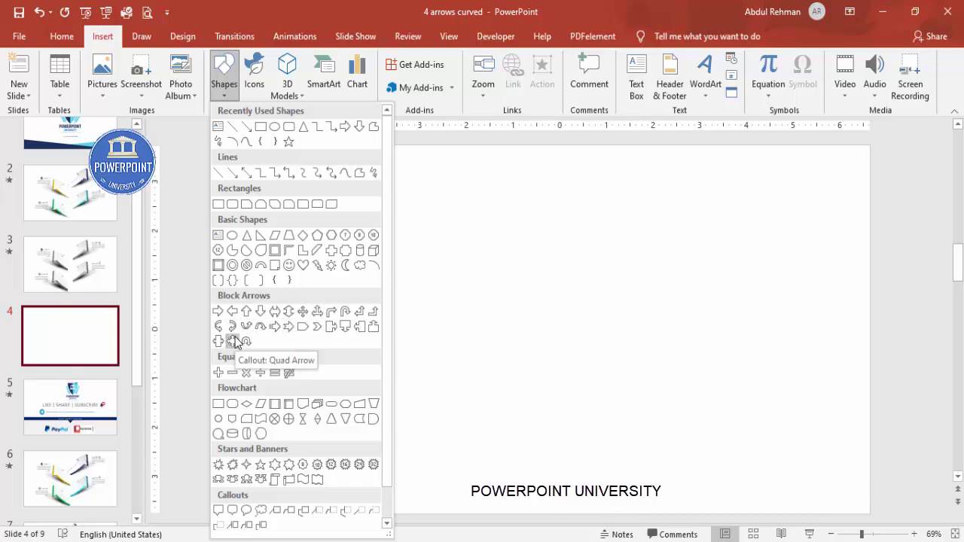
click(329, 91)
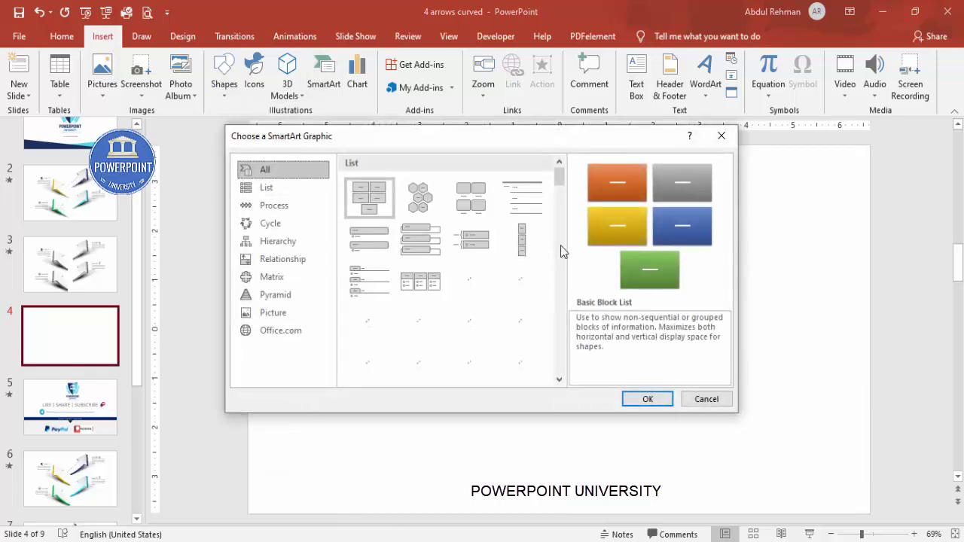
click(559, 379)
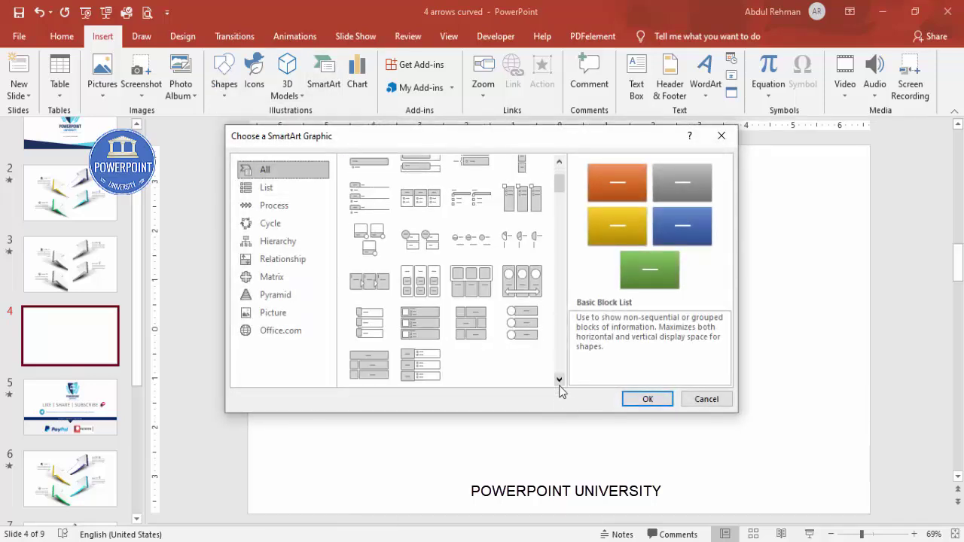
click(559, 380)
click(558, 380)
click(559, 380)
click(559, 380)
click(558, 380)
click(559, 379)
click(559, 379)
click(559, 380)
scroll(441, 366, down, 1)
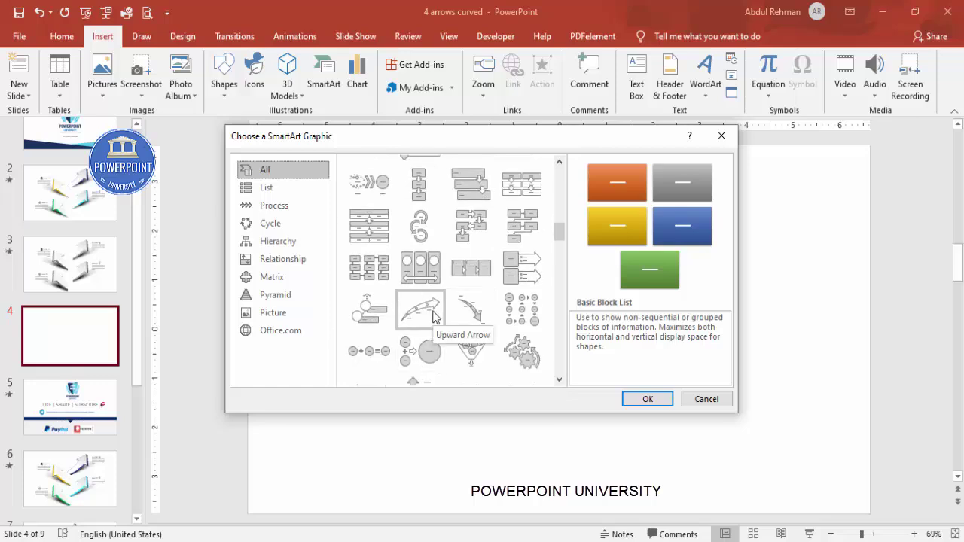
click(434, 316)
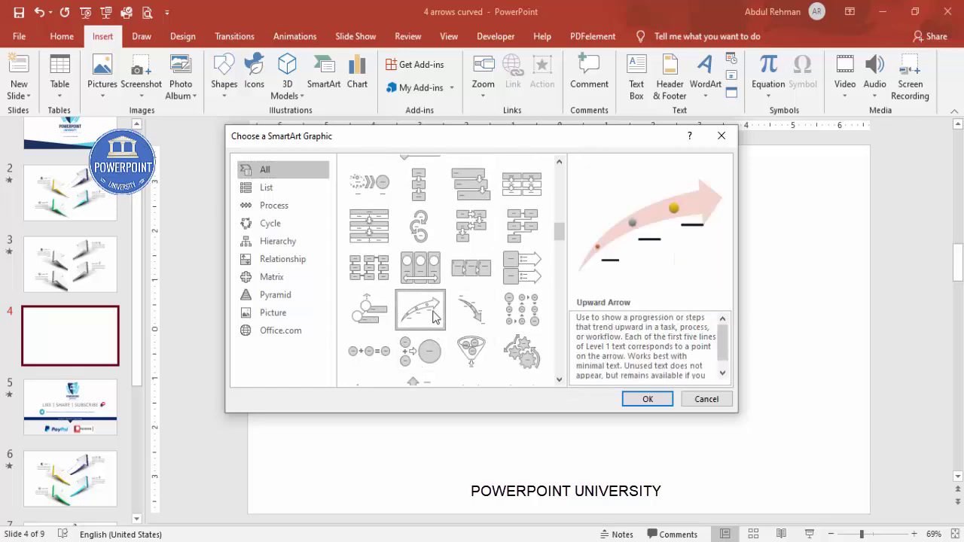
click(642, 399)
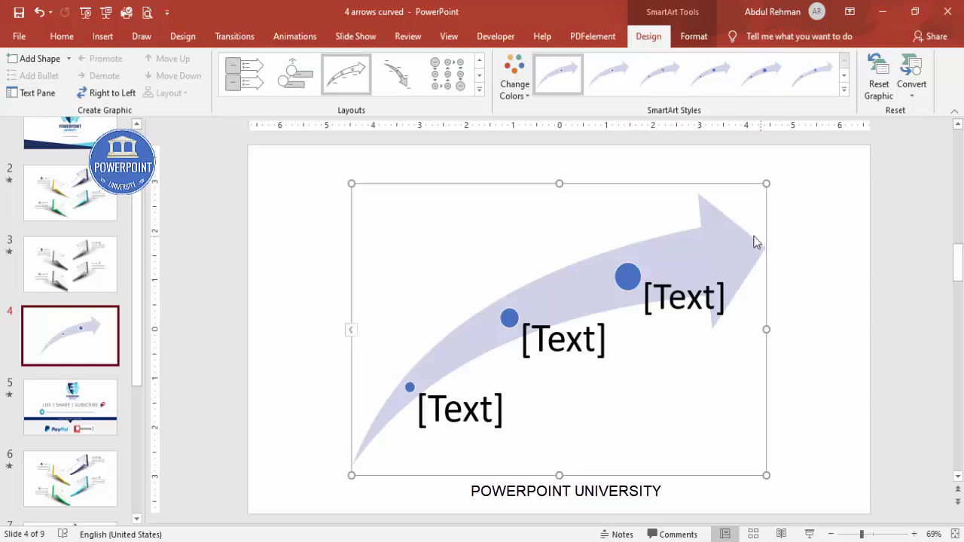
Paste the SmartArt's curved arrow as a standalone shape and delete the original SmartArt
click(716, 235)
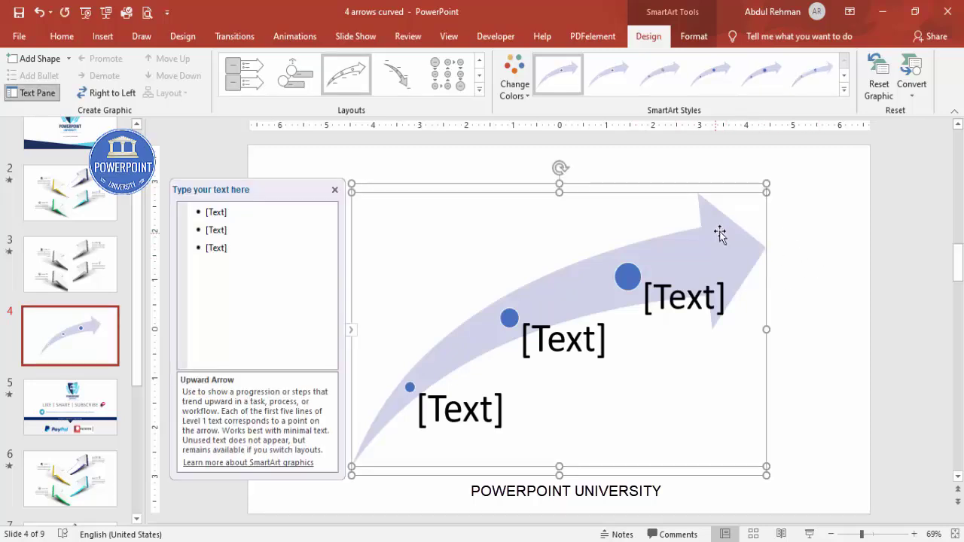
click(839, 223)
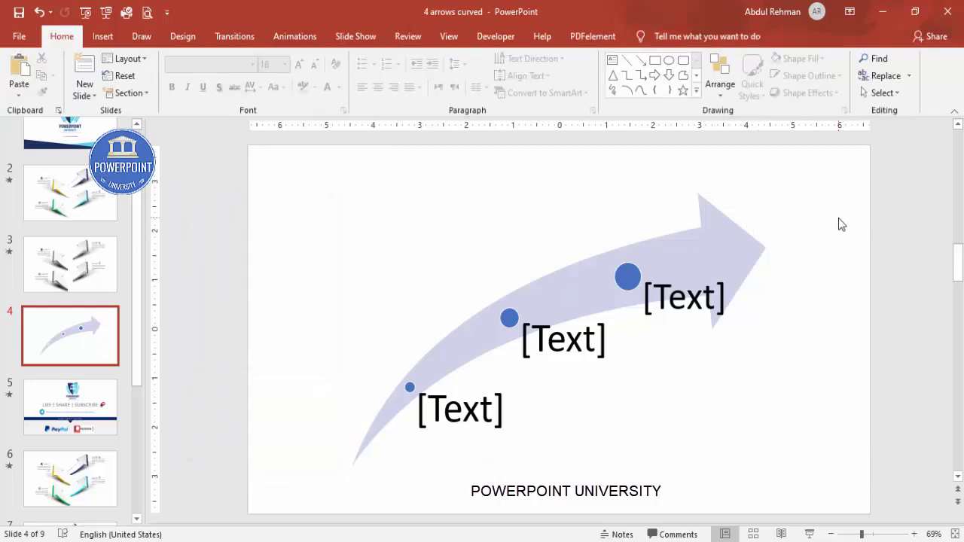
right_click(838, 218)
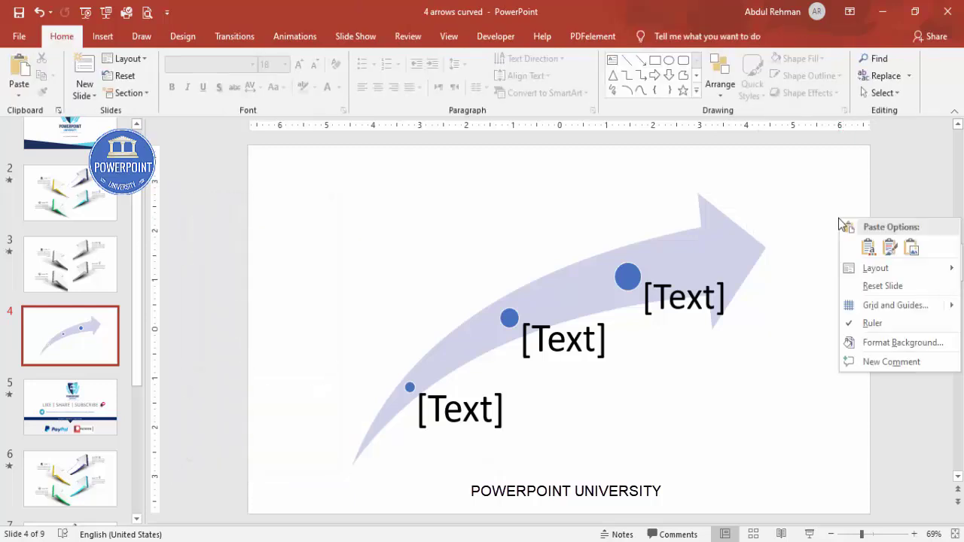
click(870, 252)
drag(734, 269, 882, 364)
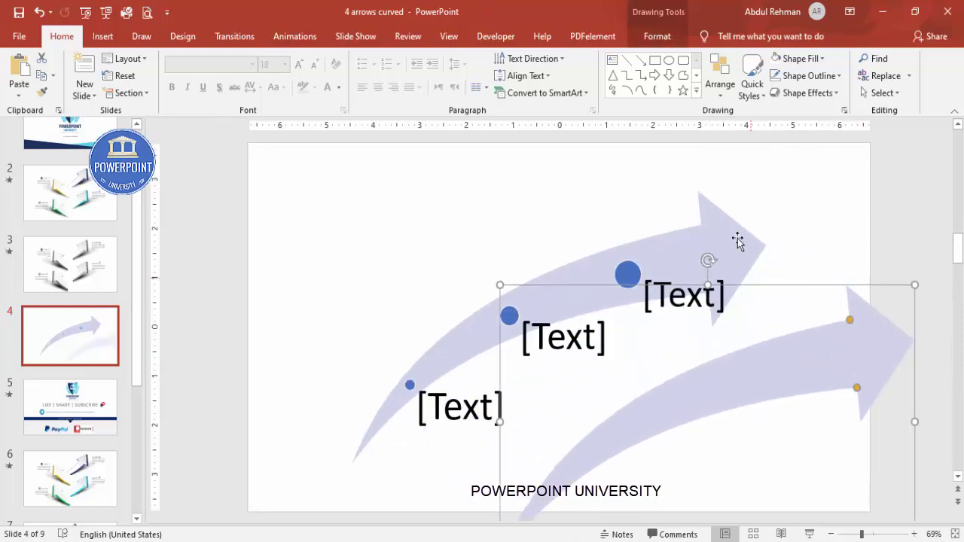
click(706, 207)
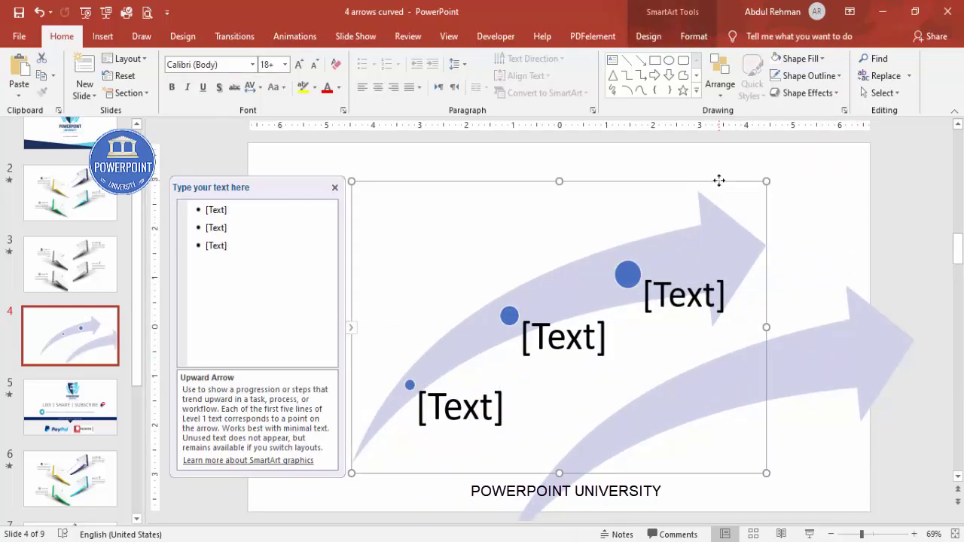
key(Delete)
Move the plain arrow back into the graphic's place and narrow it slightly
mouse_move(803, 345)
mouse_down()
mouse_move(637, 259)
mouse_move(663, 256)
mouse_move(658, 272)
mouse_up()
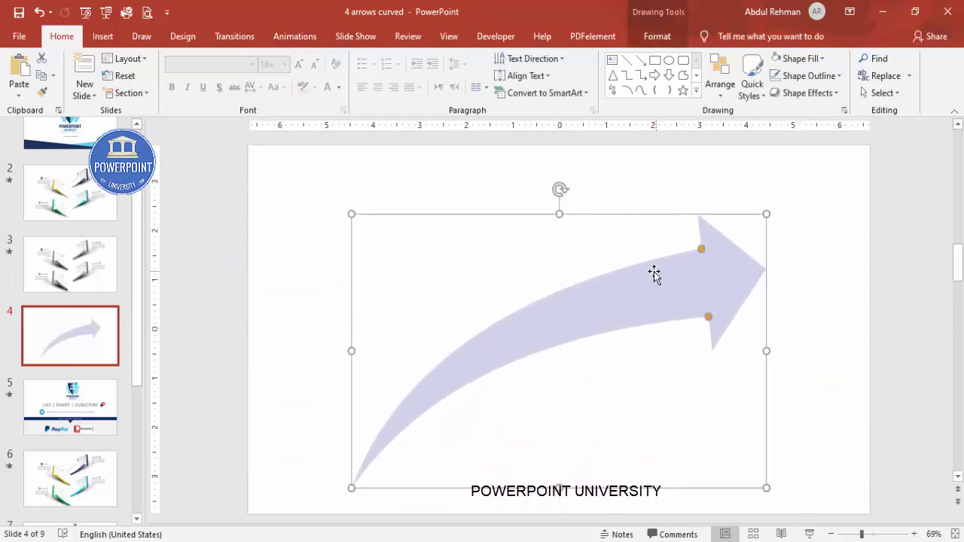
drag(365, 475, 387, 468)
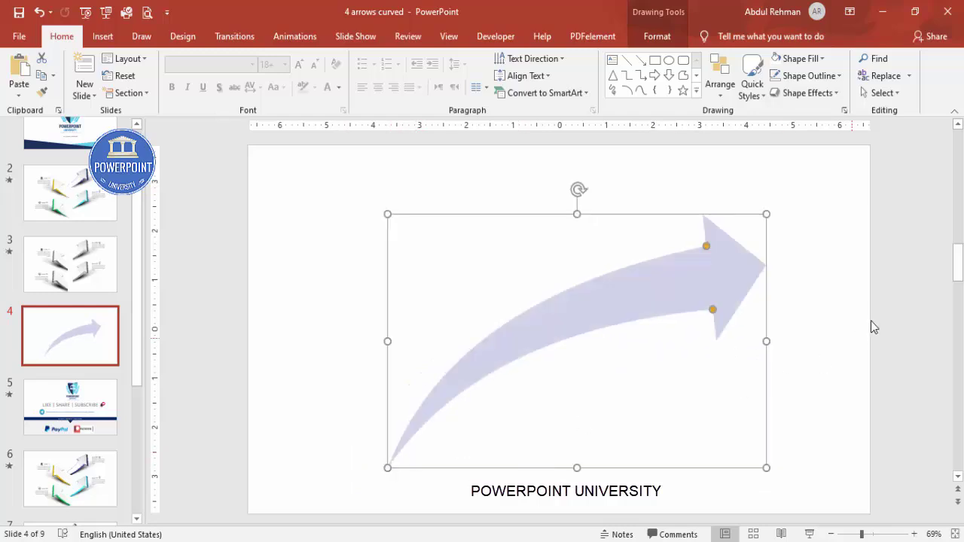
click(813, 326)
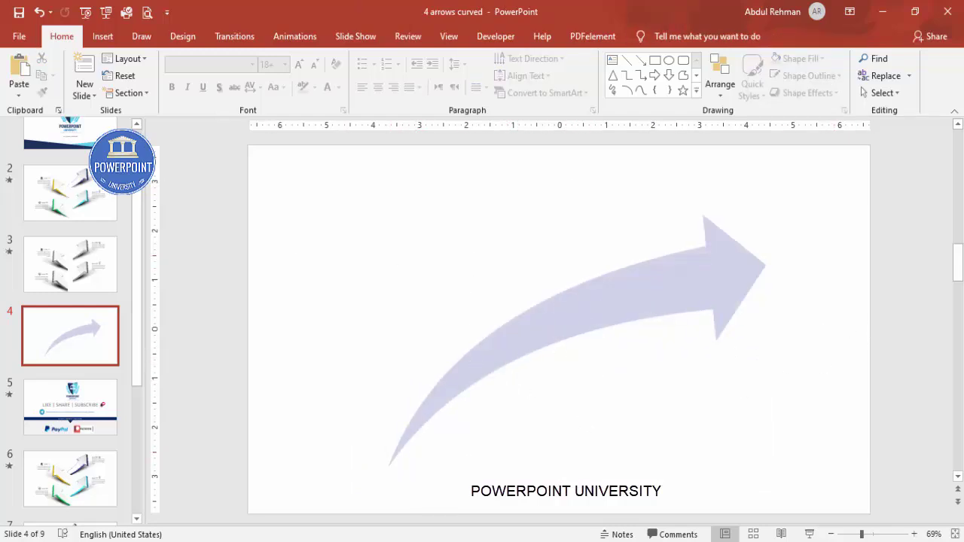
click(103, 36)
click(223, 81)
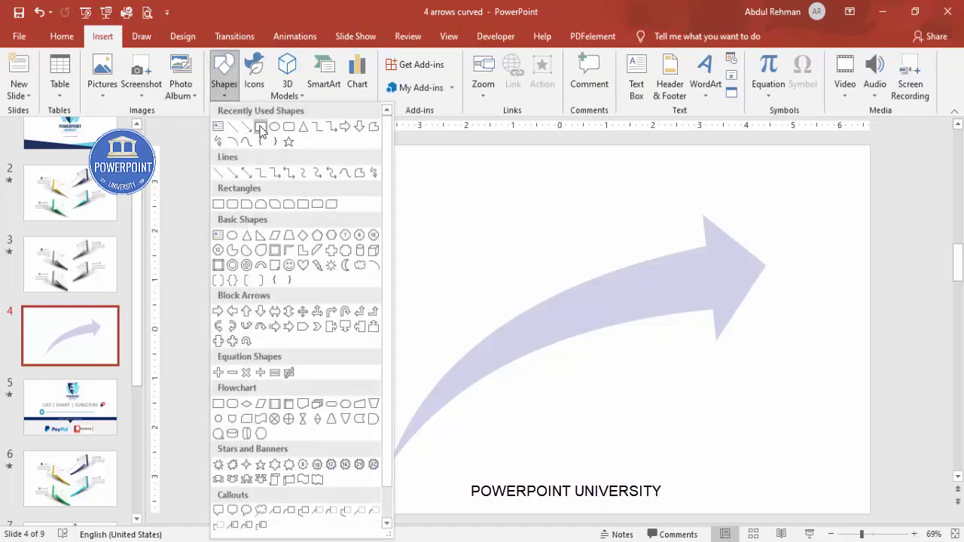
Draw a tall rectangle covering the left part of the curved arrow
click(260, 126)
drag(358, 256, 559, 503)
drag(459, 243, 460, 227)
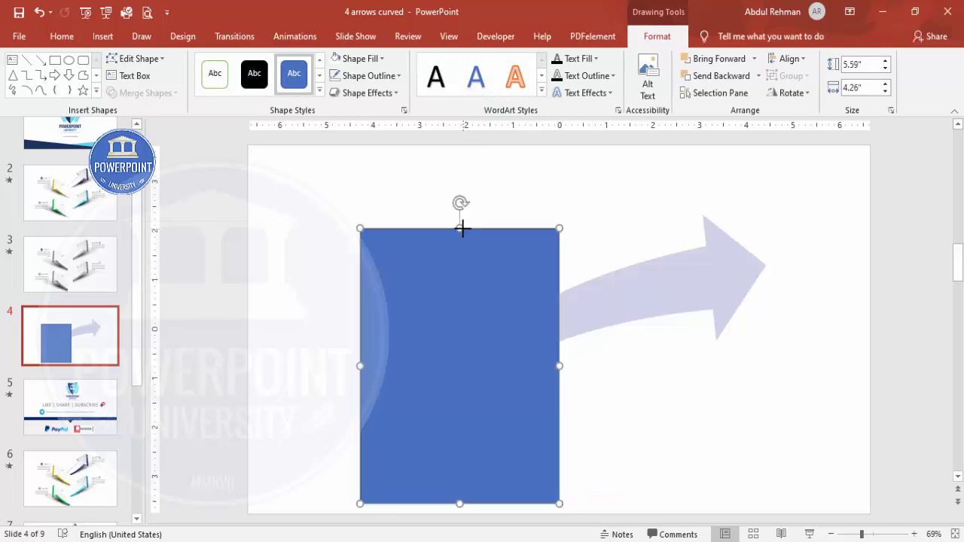
drag(557, 366, 557, 366)
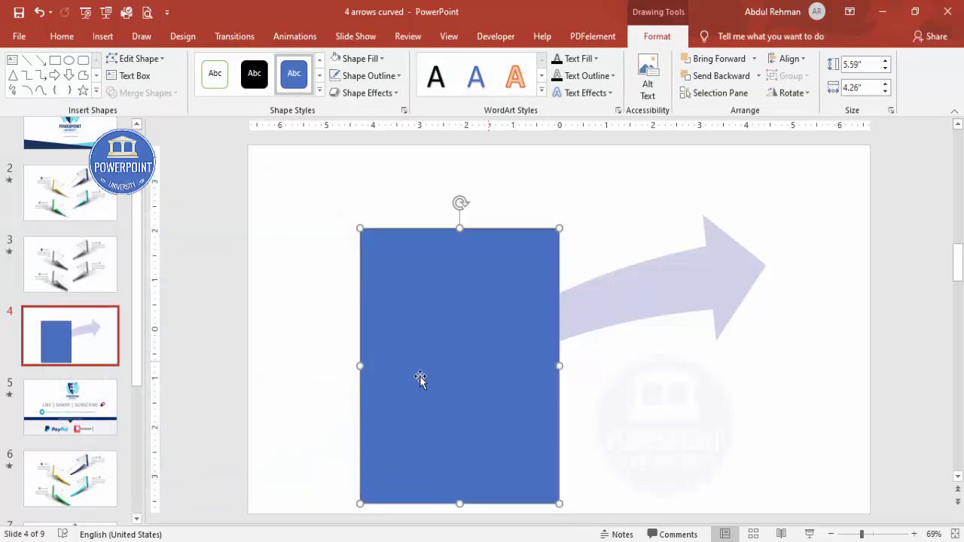
Subtract the rectangle from the arrow with Merge Shapes, leaving the arrowhead piece
click(664, 278)
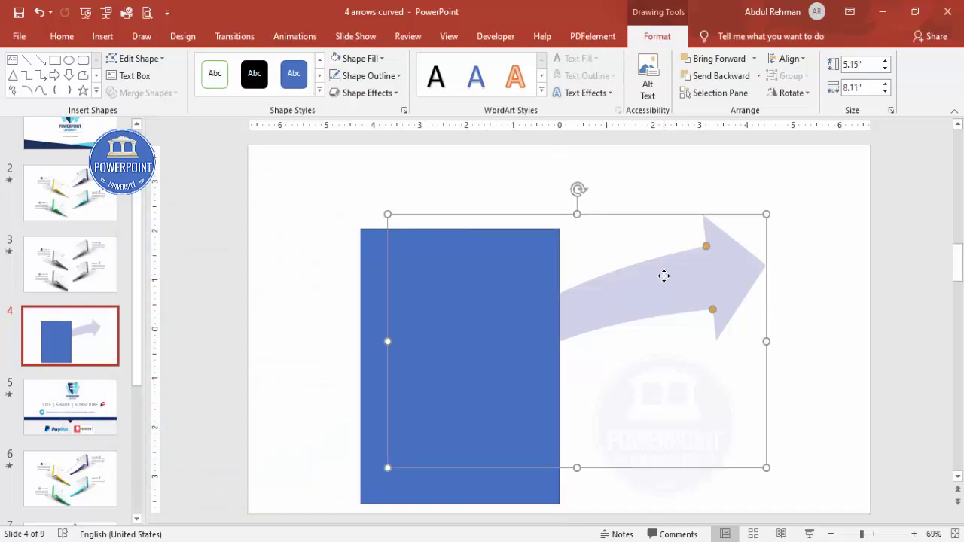
shift+click(367, 258)
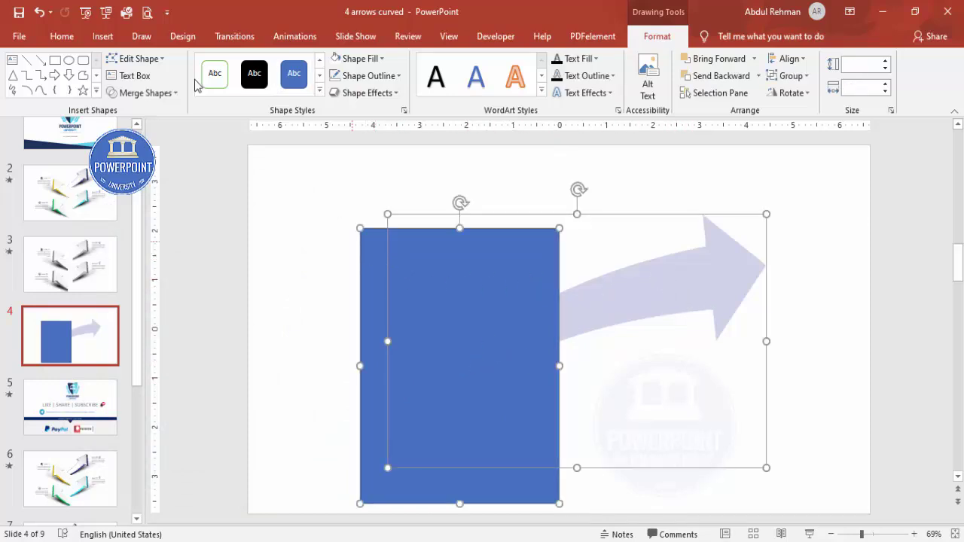
click(154, 93)
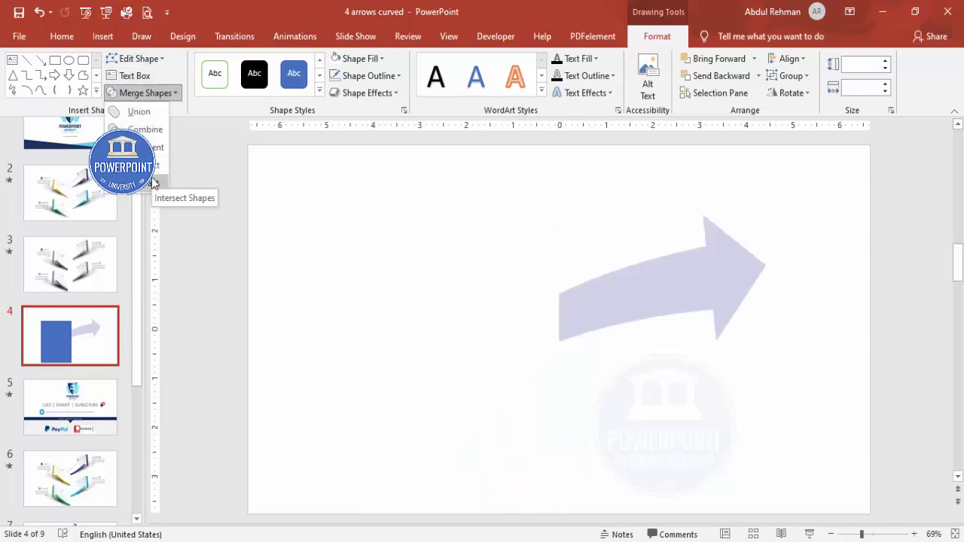
click(153, 182)
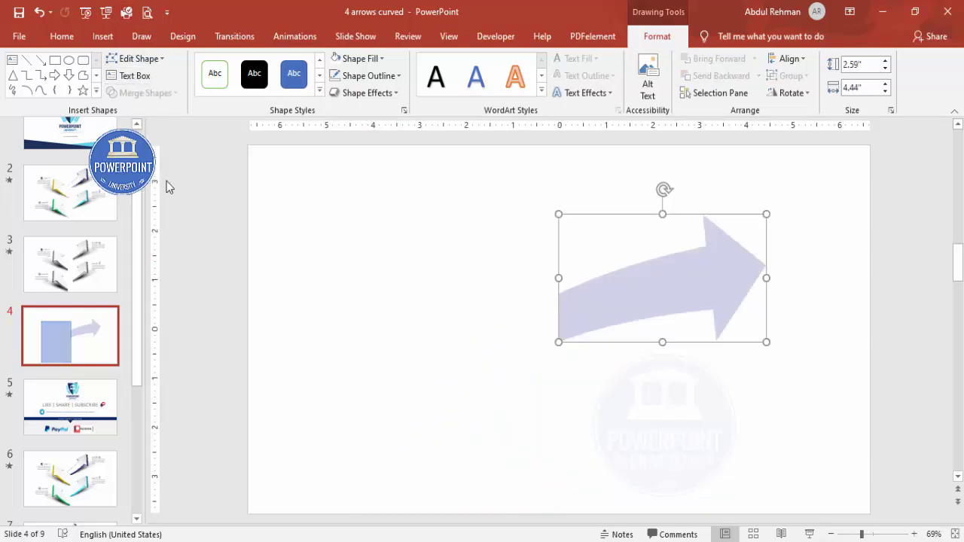
Lower the arrow piece, then in Edit Points pull the tip out and adjust the arrowhead corners
drag(634, 281, 625, 315)
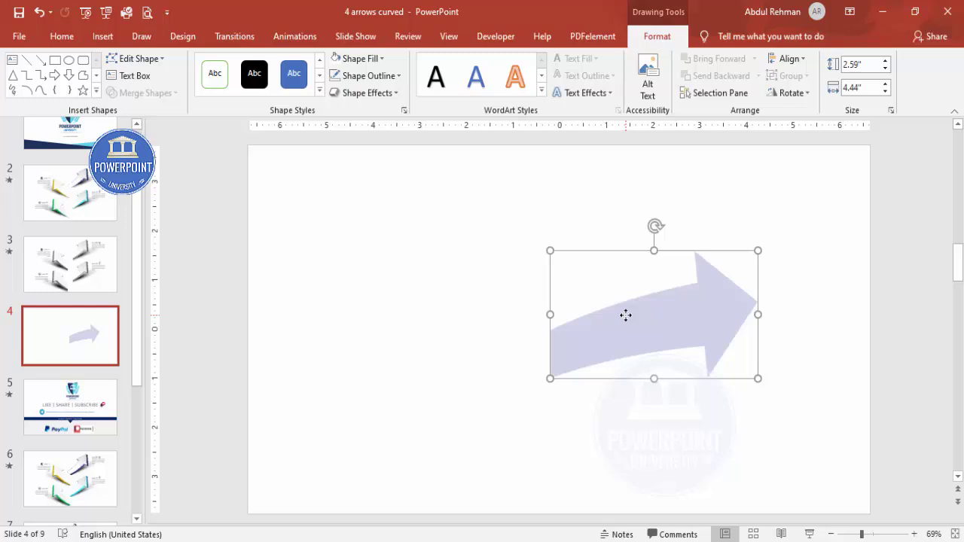
right_click(627, 315)
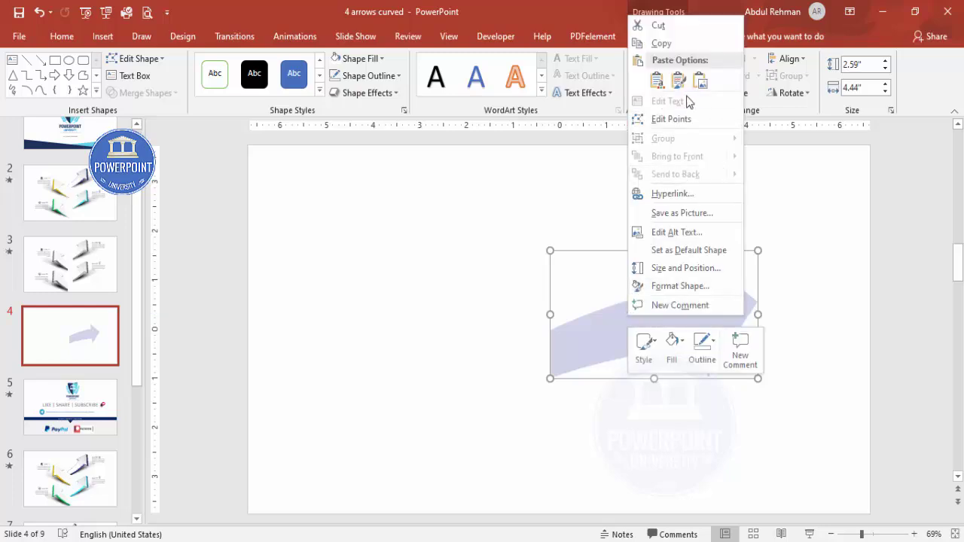
click(689, 120)
drag(758, 301, 775, 260)
click(707, 375)
drag(709, 375, 709, 375)
drag(694, 253, 687, 257)
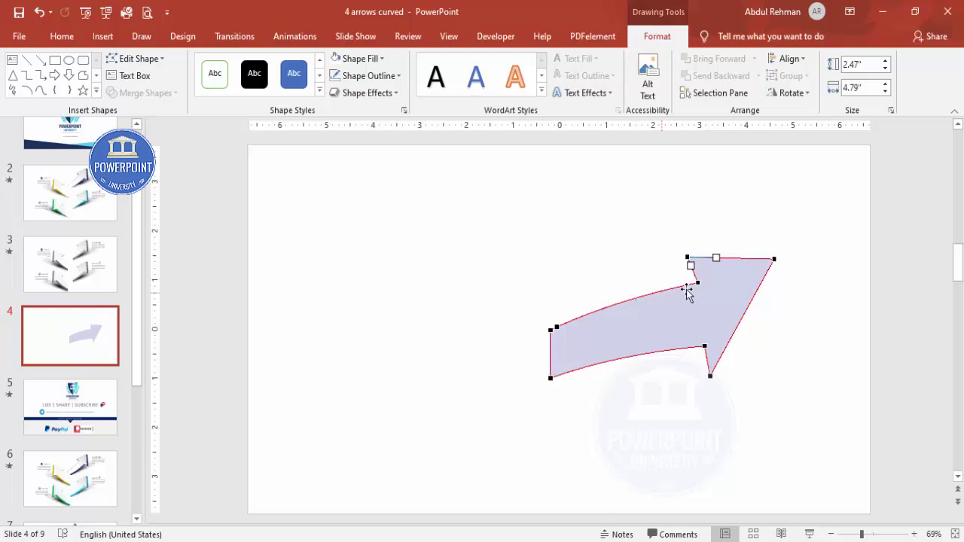
Reshape the upper and bottom edge curves, shift the top-left corner and lengthen the tip
click(697, 281)
drag(642, 294, 643, 288)
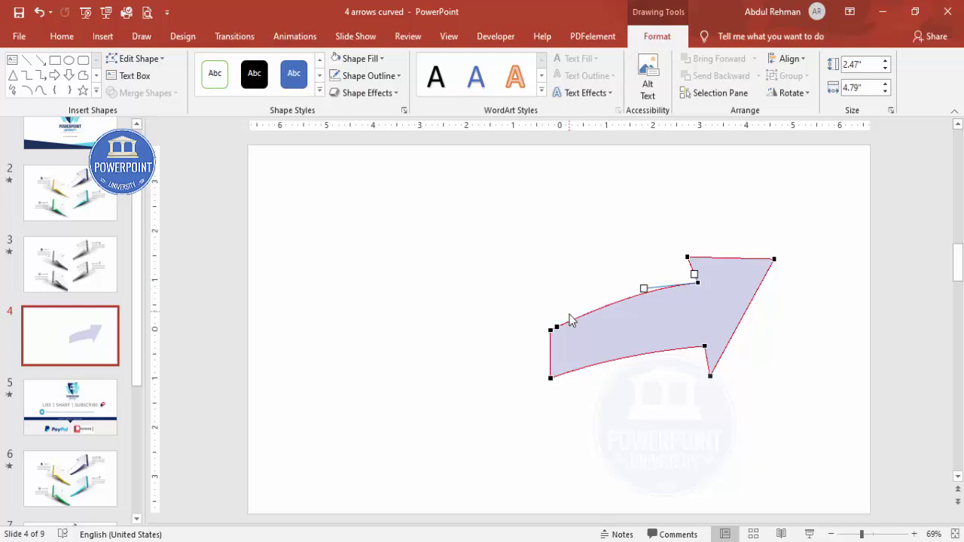
click(705, 346)
drag(644, 350, 645, 343)
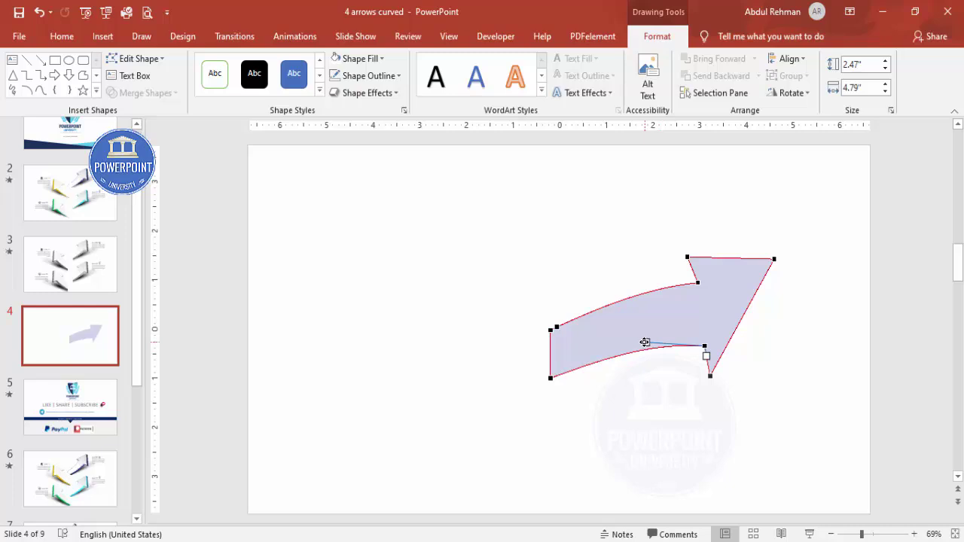
click(690, 257)
drag(690, 257, 694, 256)
click(775, 260)
drag(775, 260, 786, 266)
click(792, 353)
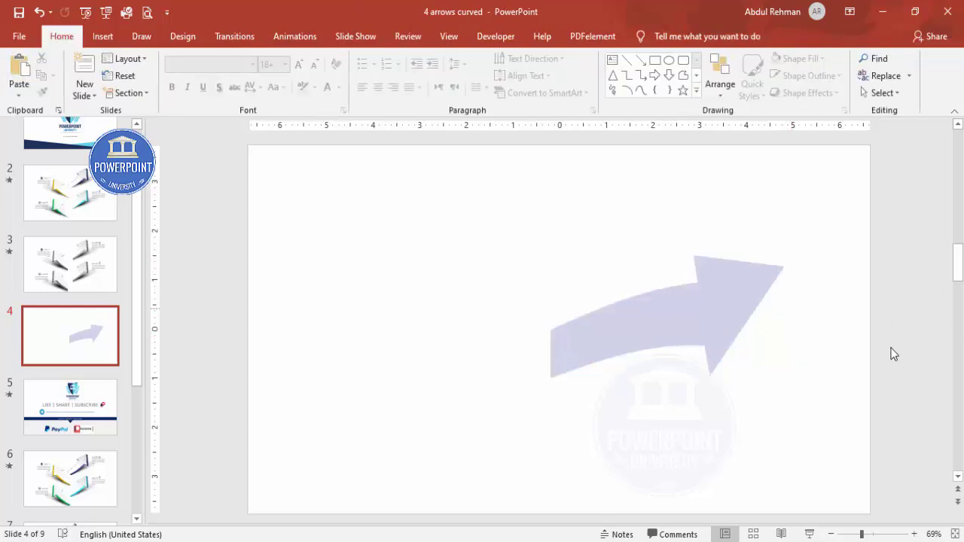
Move the arrow down and tilt it counter-clockwise
drag(621, 341, 622, 391)
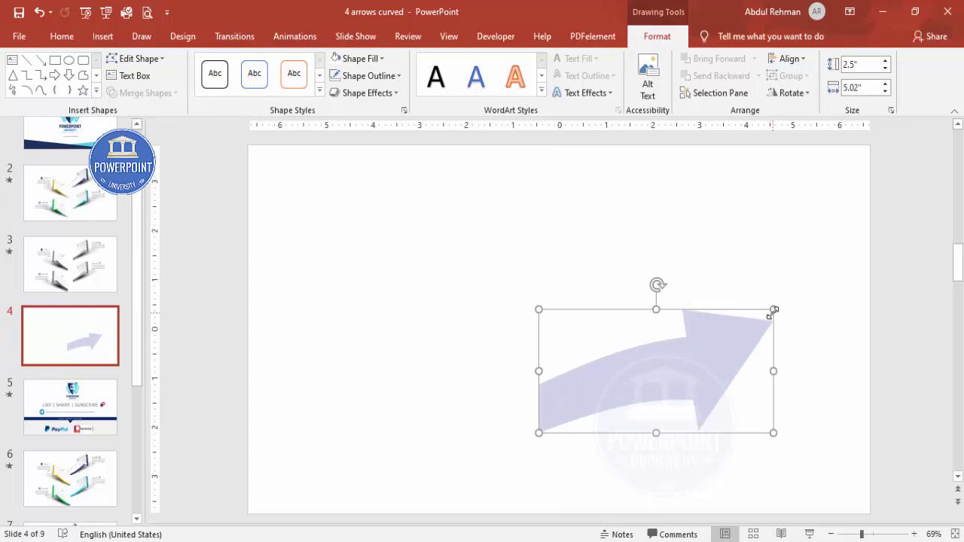
drag(655, 285, 638, 287)
click(643, 304)
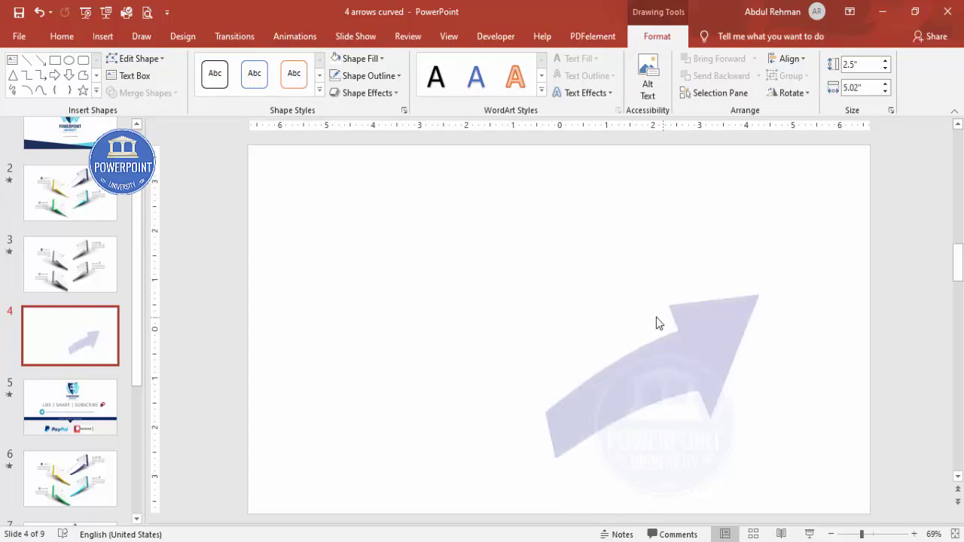
Edit the arrow's points, pulling the top-left vertex inward and repositioning the tip
click(682, 347)
right_click(685, 348)
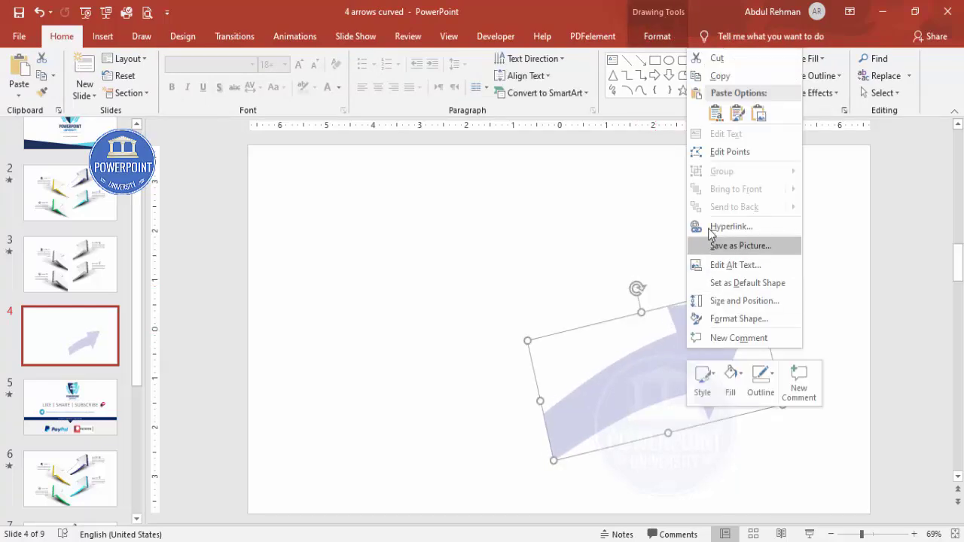
click(742, 155)
drag(667, 306, 657, 312)
drag(757, 296, 762, 302)
click(629, 446)
Shrink the arrow and settle it into place toward the lower right
click(716, 348)
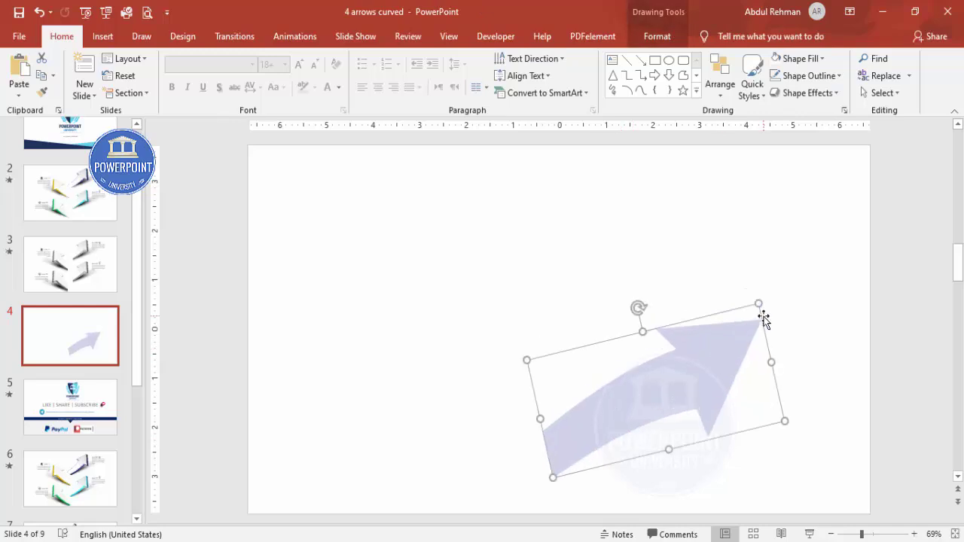
drag(757, 301, 704, 339)
drag(676, 401, 687, 391)
drag(714, 330, 724, 329)
drag(654, 446, 656, 454)
drag(631, 415, 640, 408)
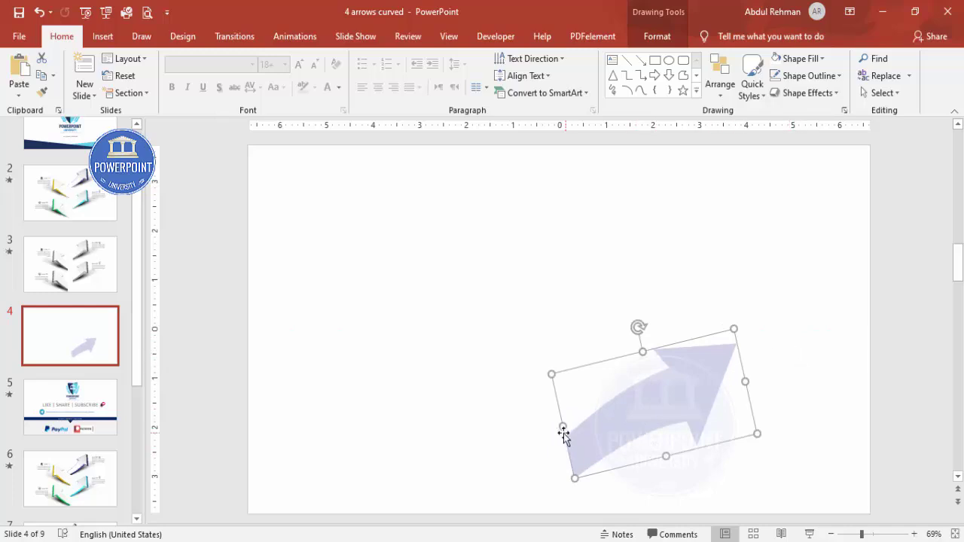
Open the Format Shape pane for the curved arrow
right_click(700, 380)
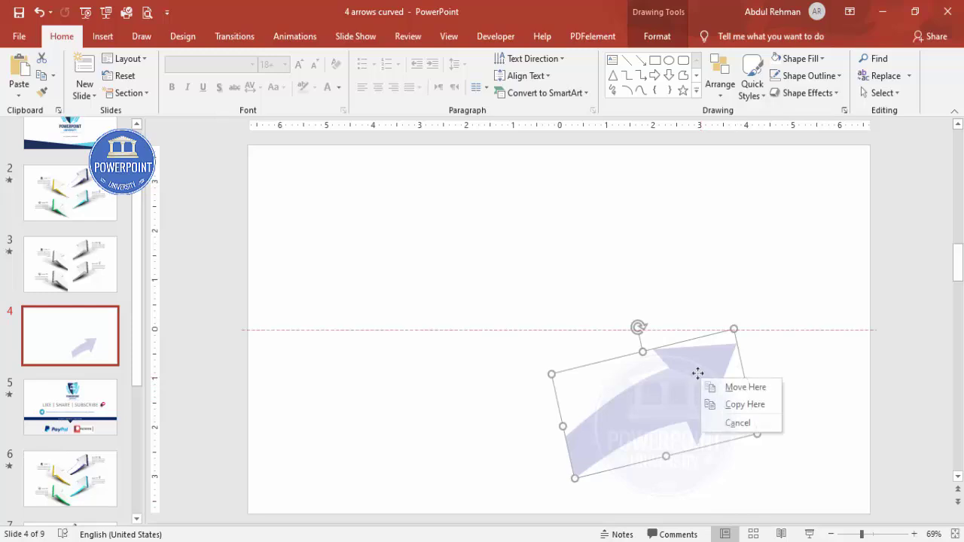
right_click(691, 363)
click(749, 333)
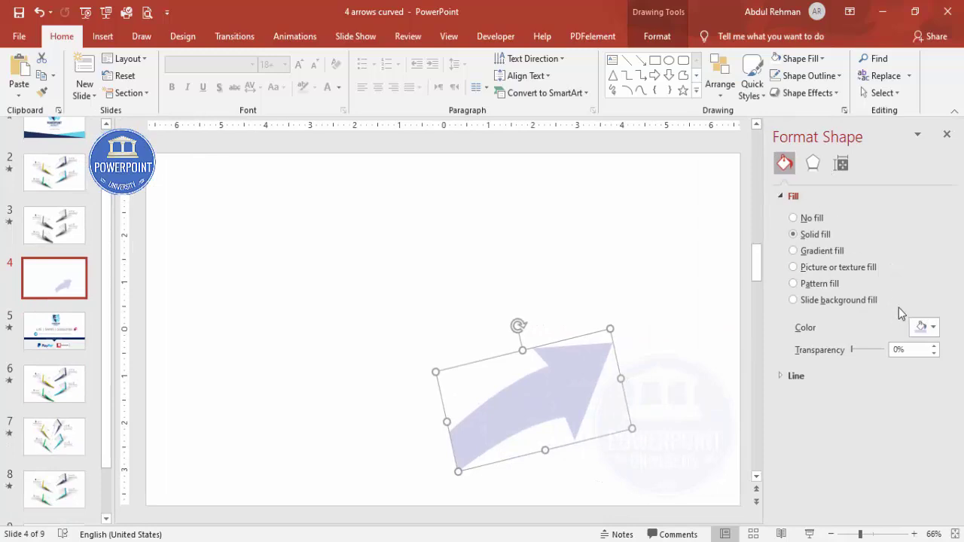
Fill the curved arrow with a solid grey theme swatch
click(923, 327)
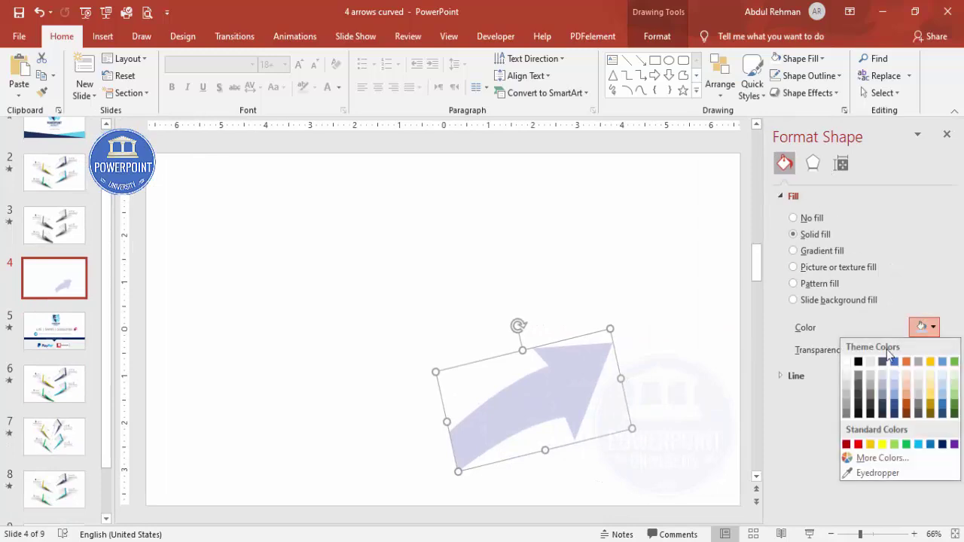
click(847, 392)
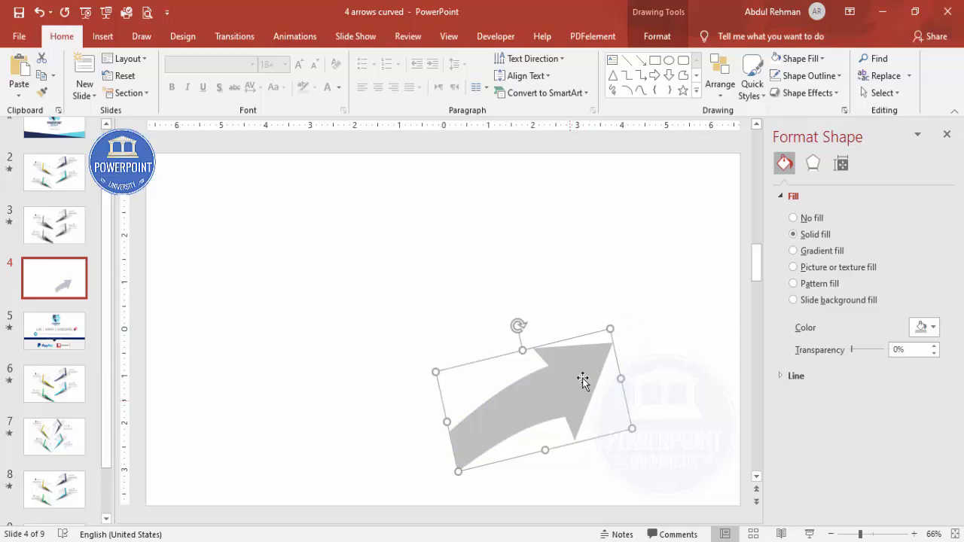
click(815, 161)
click(781, 293)
Apply the Perspective: Relaxed 3-D rotation preset to the grey arrow
click(932, 319)
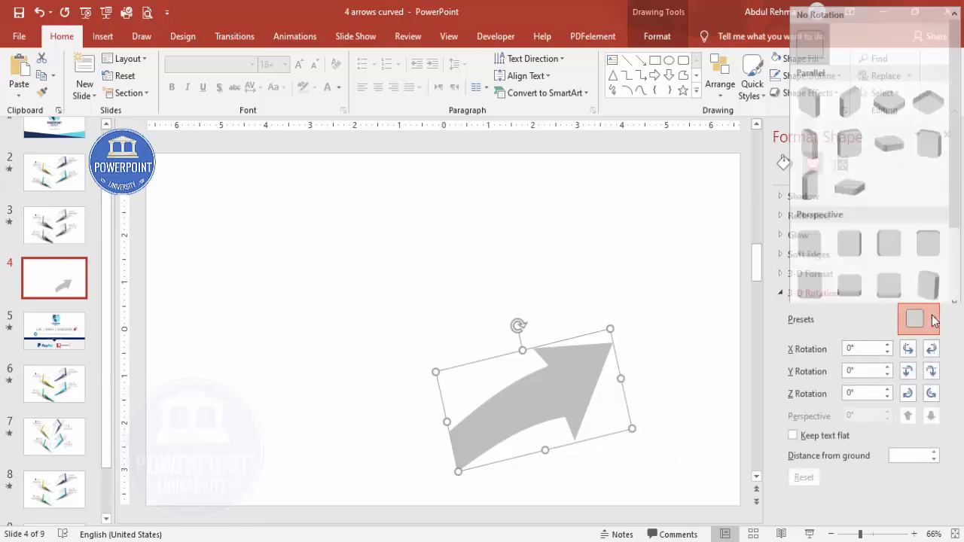
drag(954, 219, 960, 292)
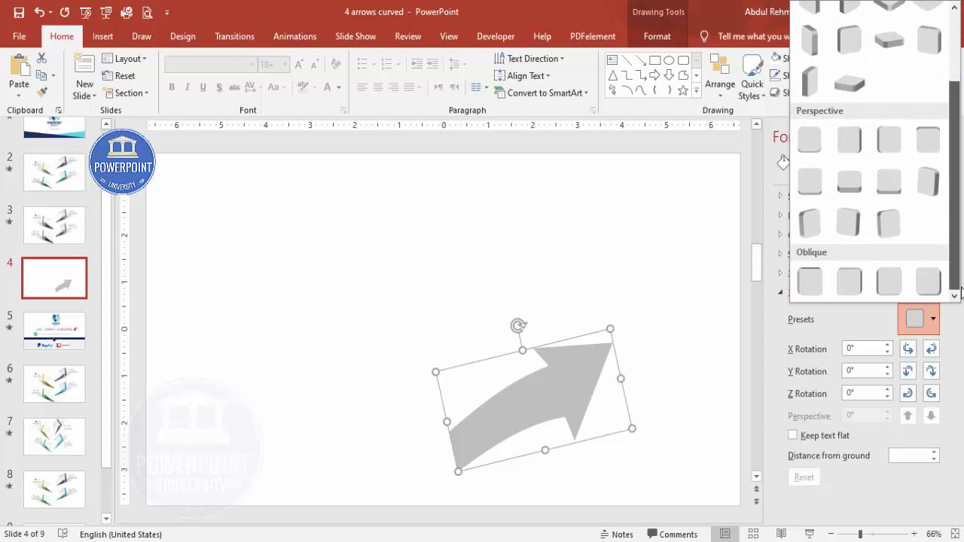
click(894, 184)
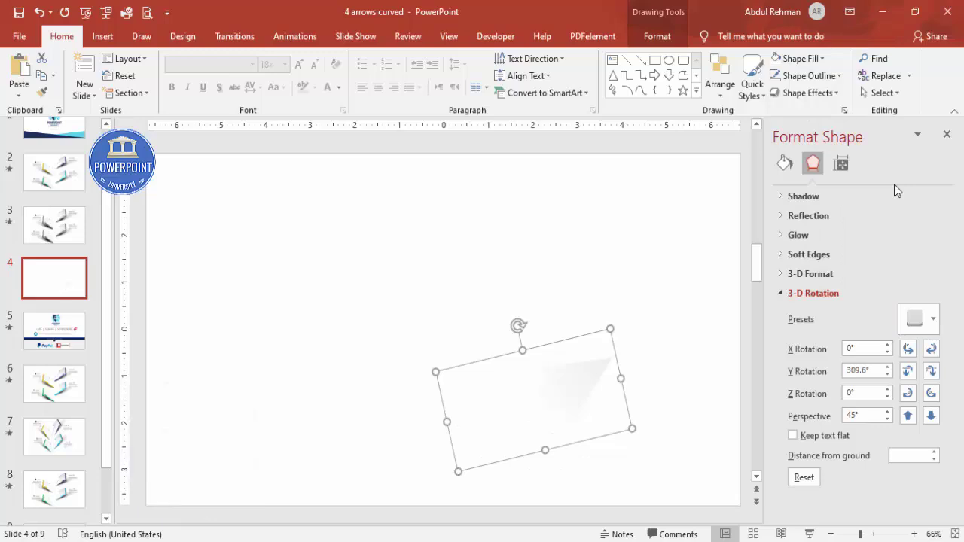
Refill the tilted arrow grey and Ctrl-drag a duplicate just above it
click(783, 163)
click(924, 327)
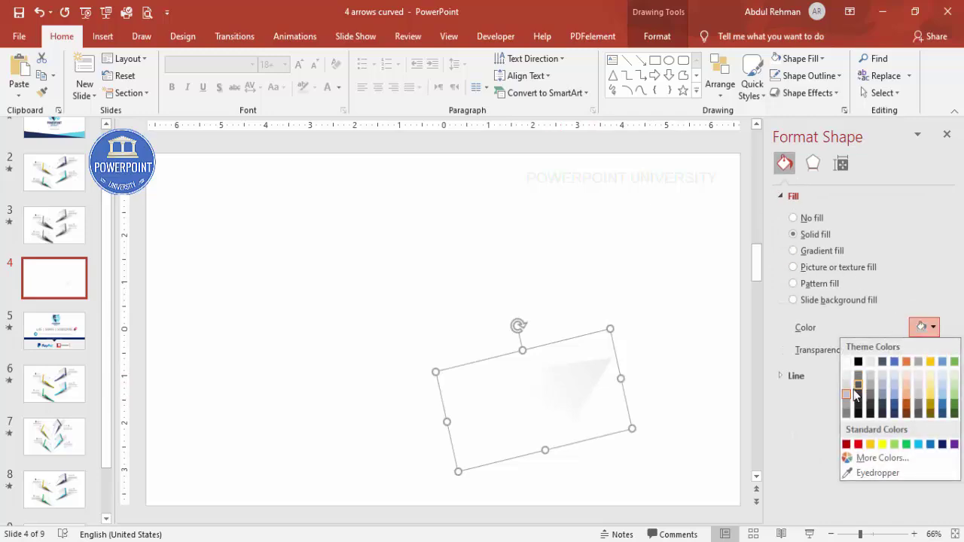
click(846, 422)
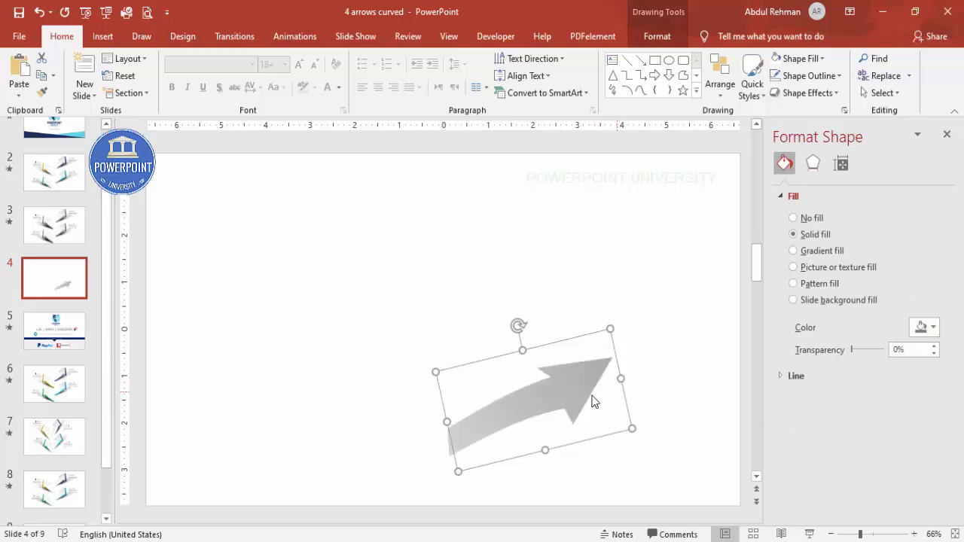
drag(566, 402, 581, 302)
click(813, 164)
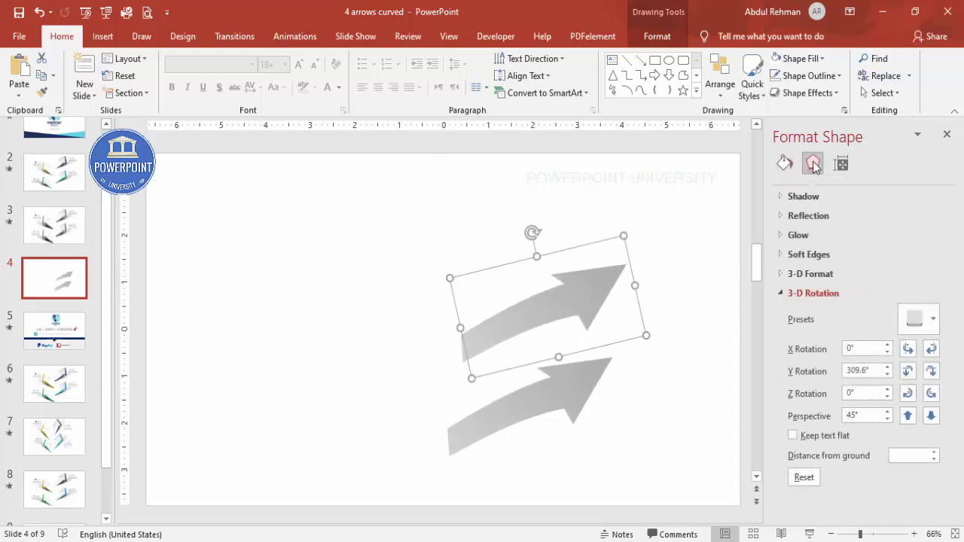
Give the duplicate arrow a 20 pt 3-D depth and a green fill
click(830, 273)
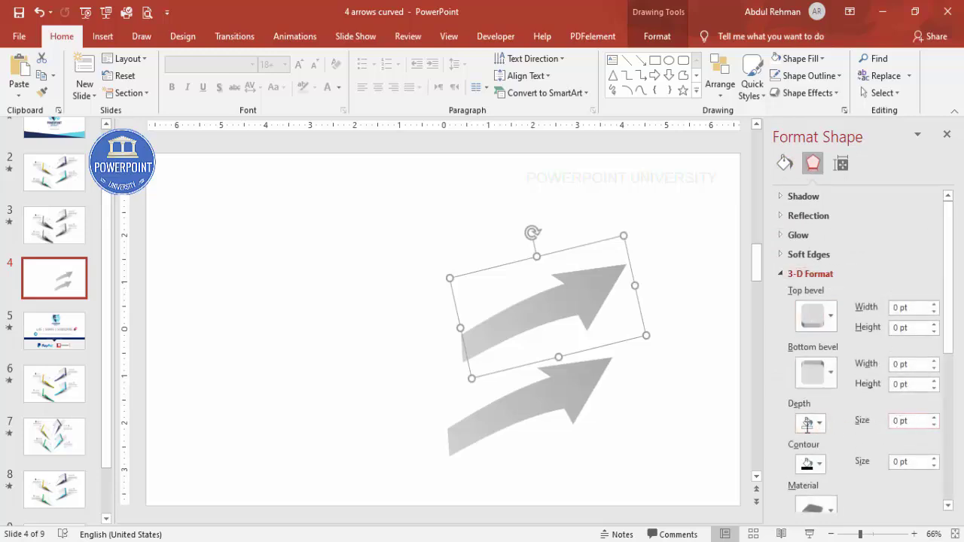
text(20)
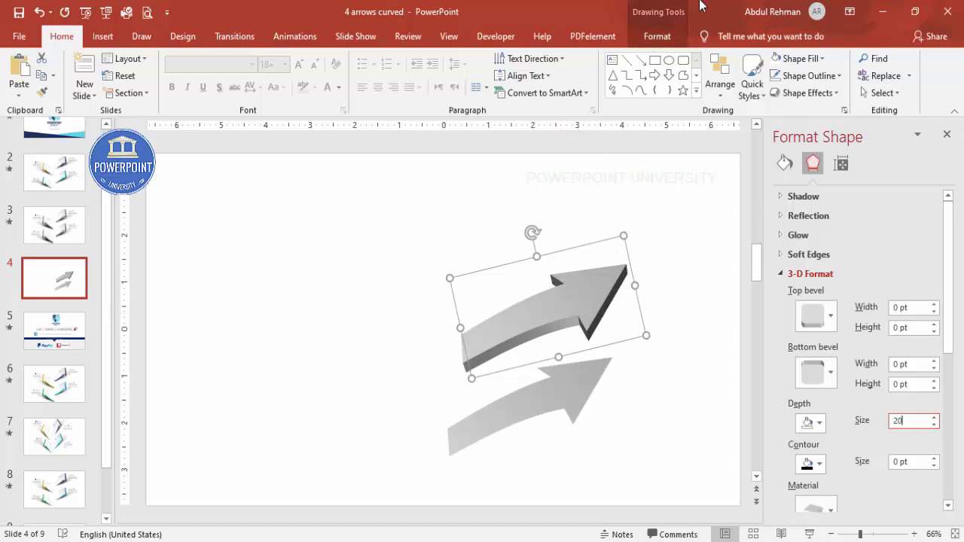
click(785, 160)
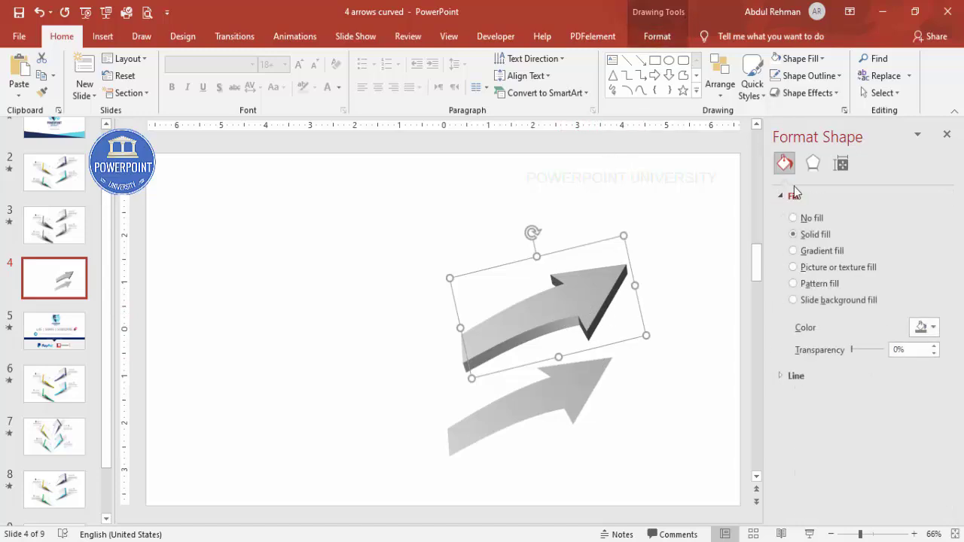
click(932, 329)
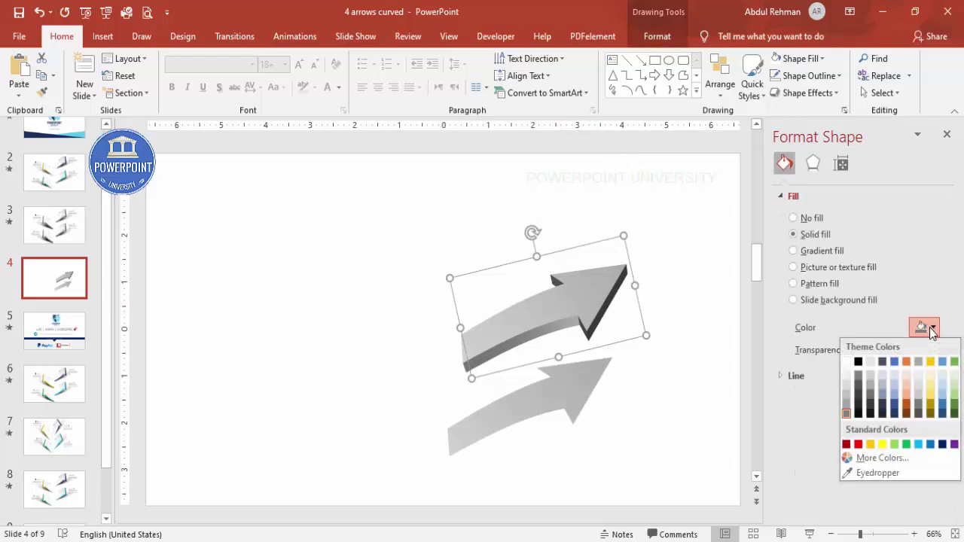
click(905, 445)
Bring the grey arrow to front and line it up over the green one
drag(578, 385, 577, 292)
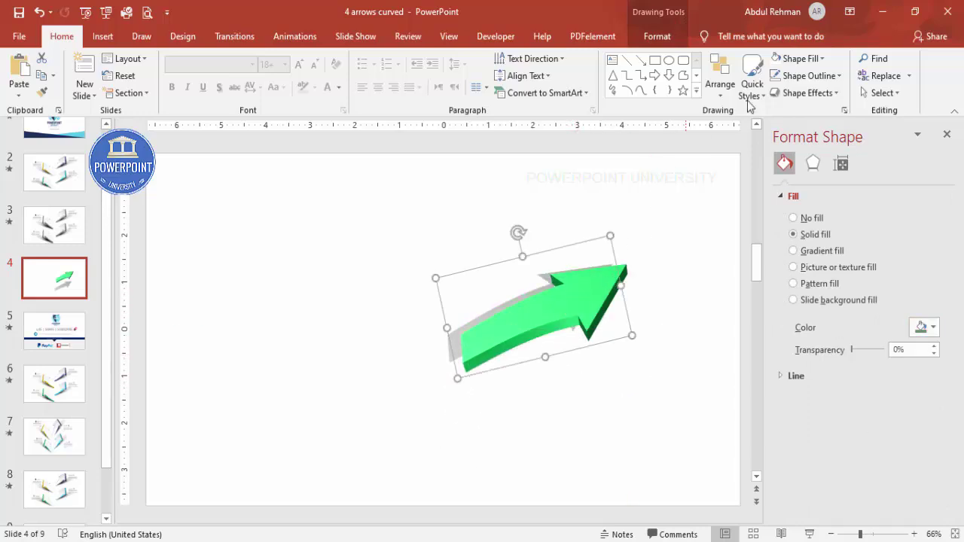
click(669, 36)
click(754, 59)
click(734, 94)
drag(536, 291, 554, 300)
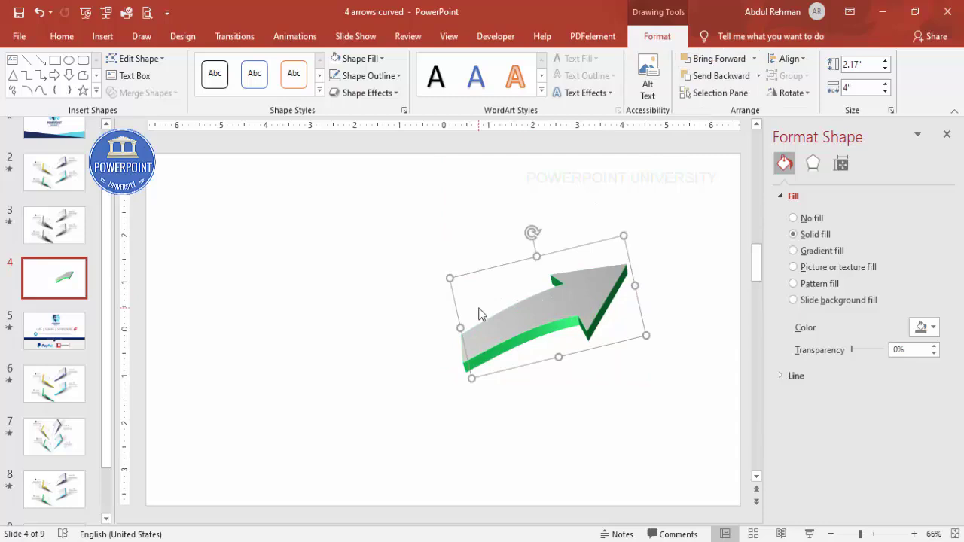
Undo the nudge, shift the grey arrow down, and group both arrow layers with Ctrl+G
key(ctrl+z)
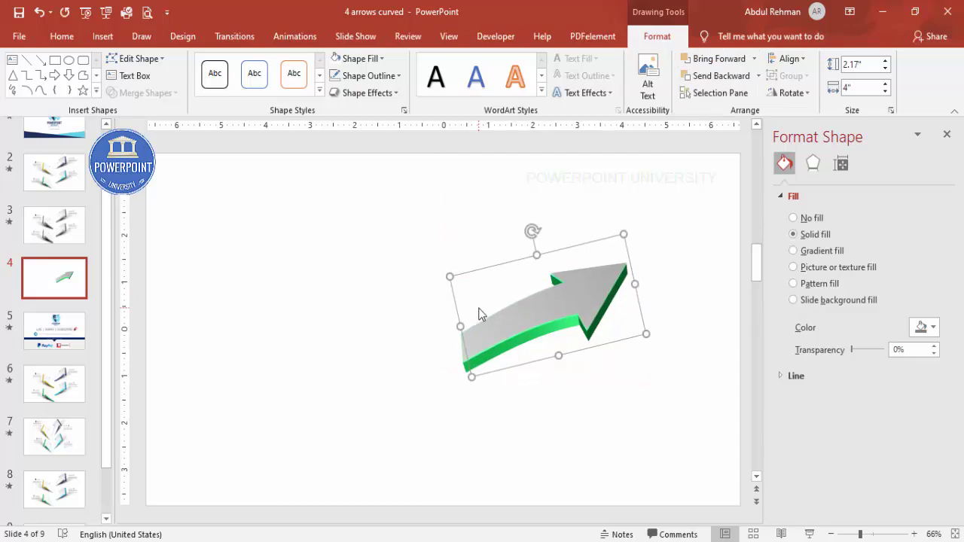
key(ctrl+Down)
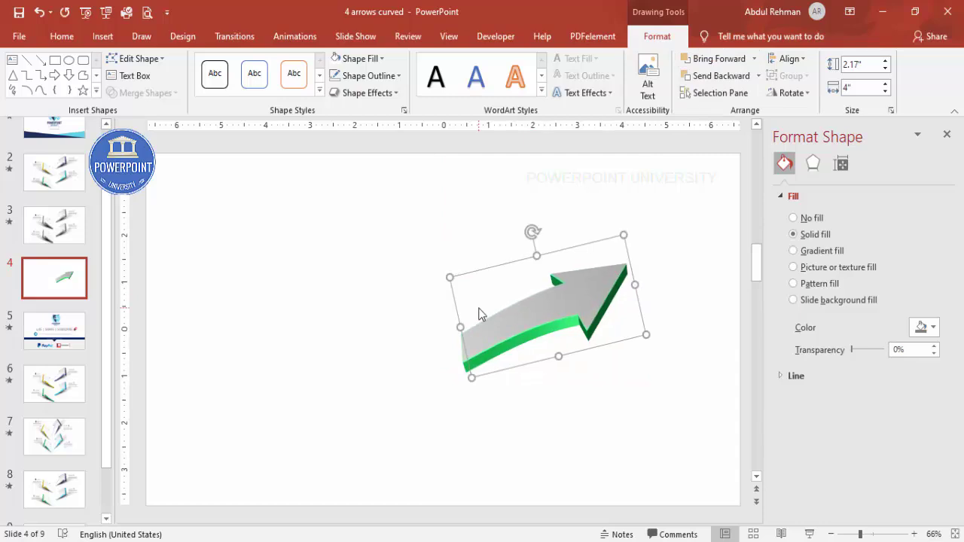
click(435, 224)
drag(409, 200, 698, 454)
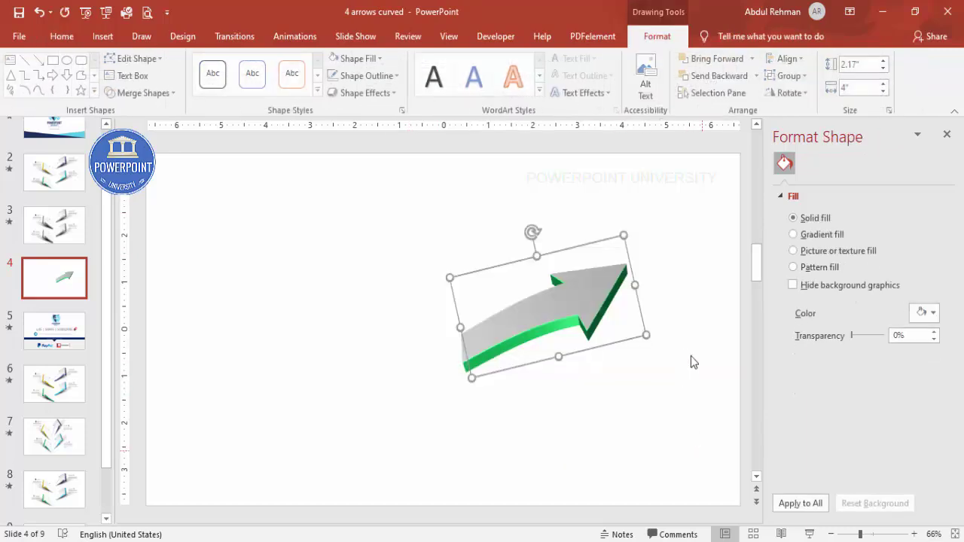
key(ctrl+g)
Tilt the grouped arrow slightly counter-clockwise and move it lower on the slide
drag(553, 224, 538, 227)
drag(564, 297, 558, 378)
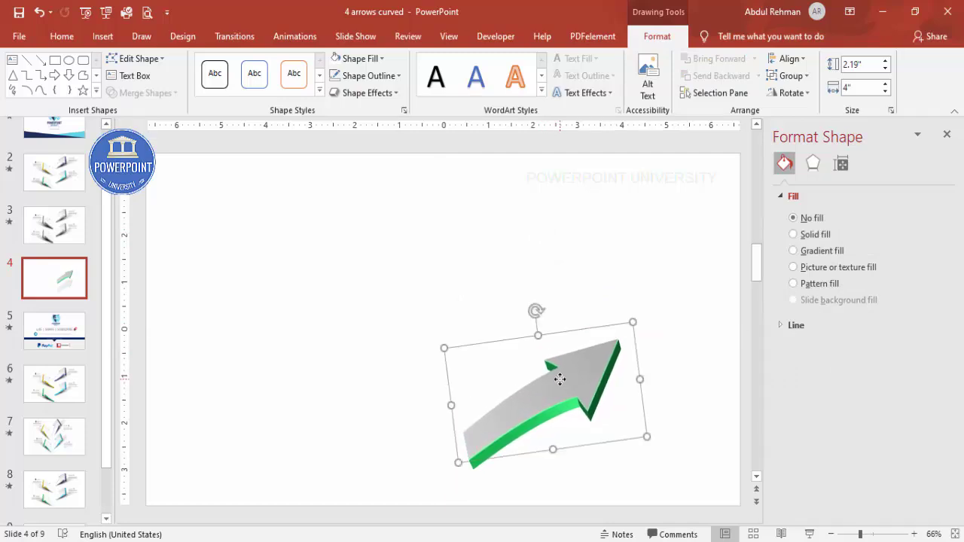
click(672, 416)
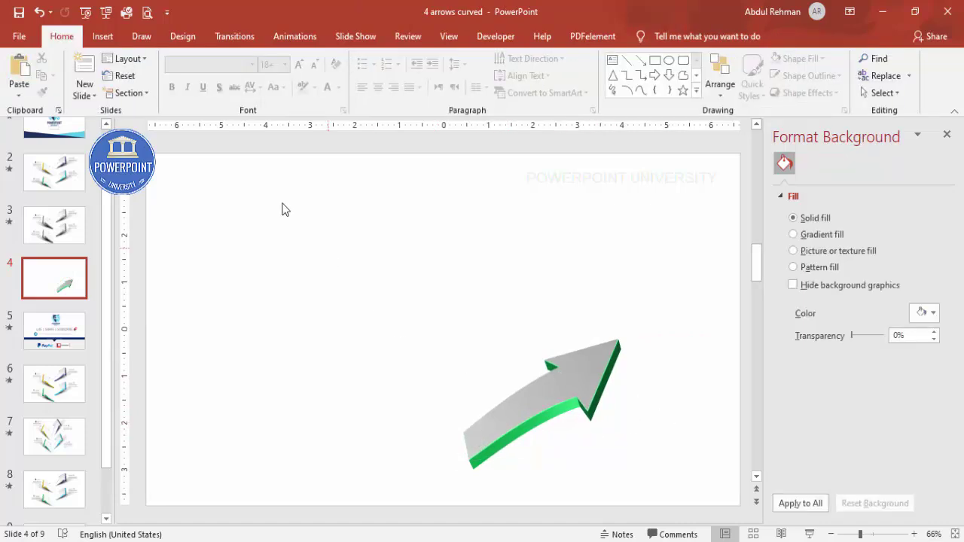
click(102, 36)
click(223, 98)
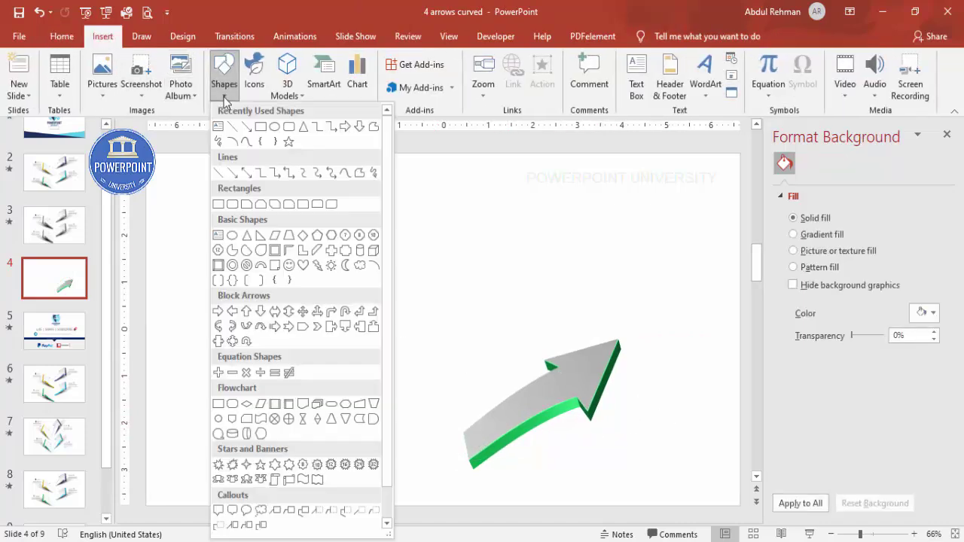
Draw a closed four-sided freeform shape slanting across the lower part of the grey arrow
click(360, 174)
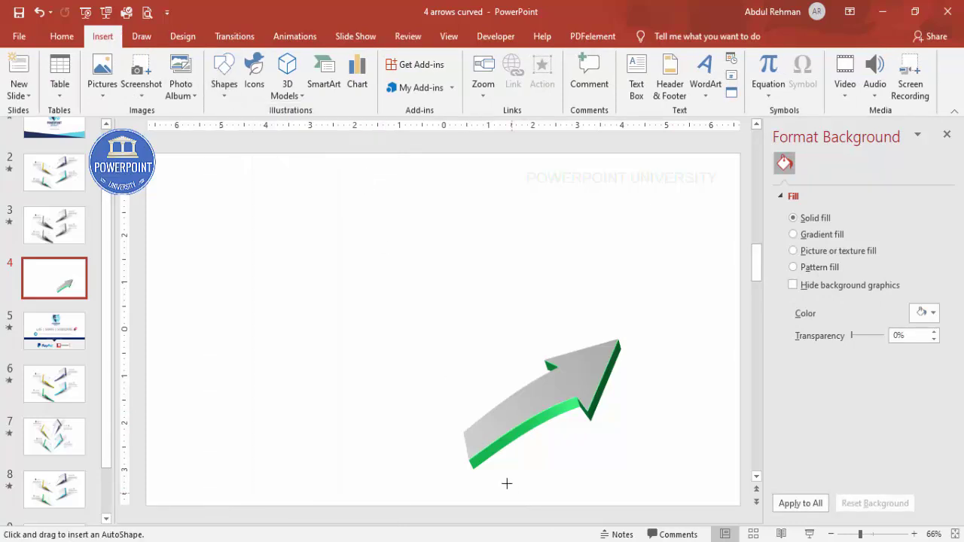
click(464, 430)
click(633, 371)
click(677, 411)
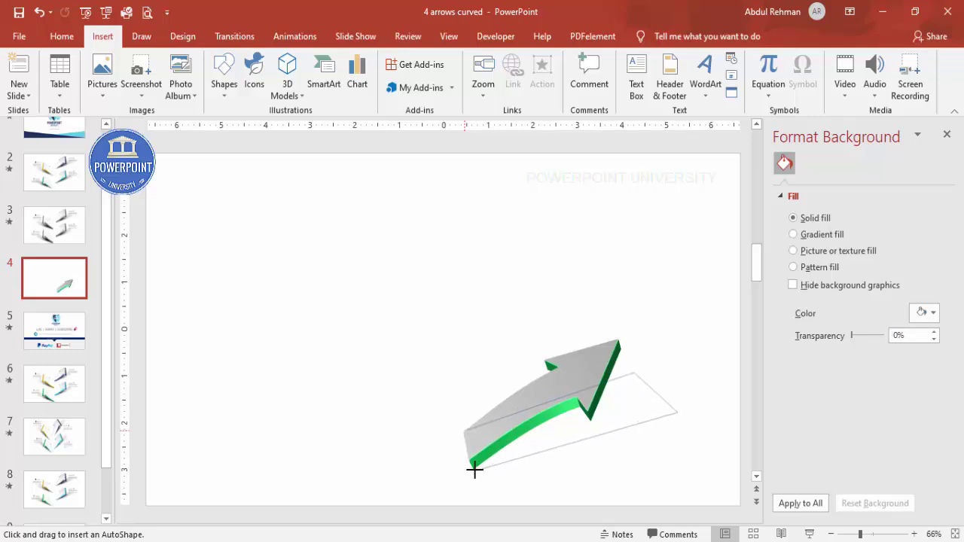
click(465, 432)
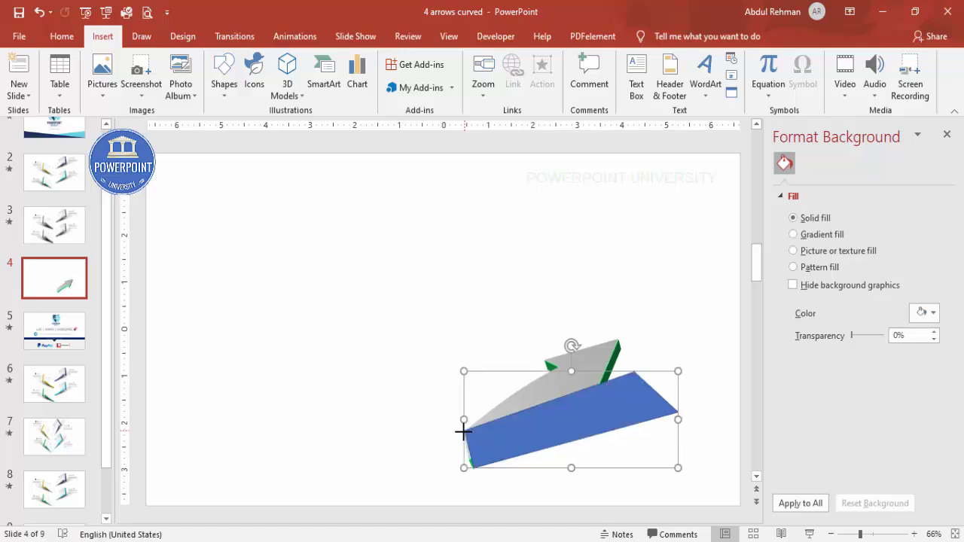
click(375, 77)
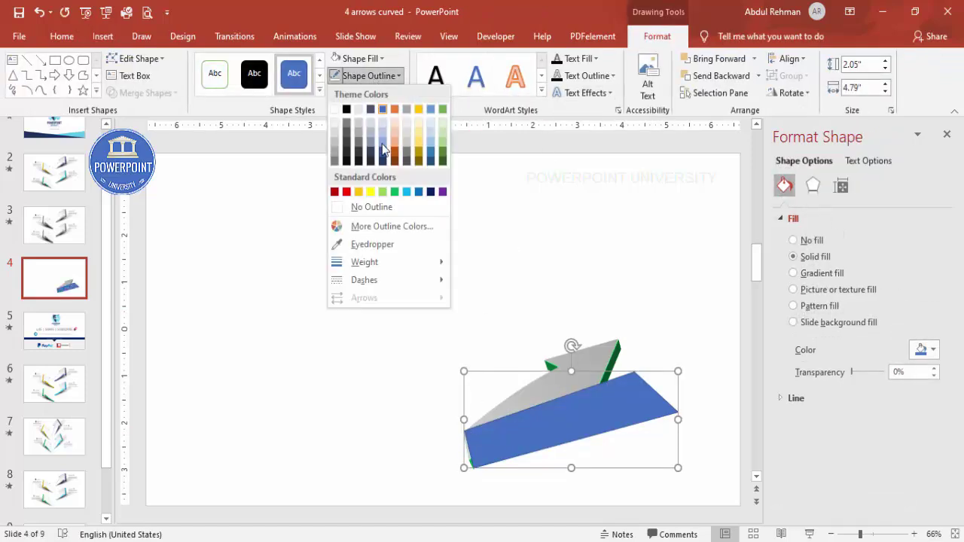
Fill the freeform shape with black at 72% transparency
click(380, 212)
click(376, 213)
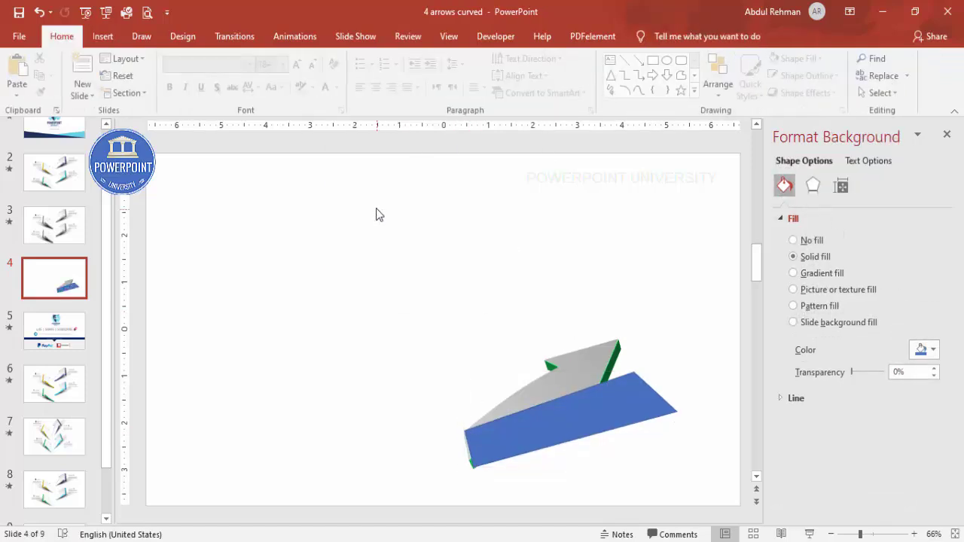
click(605, 411)
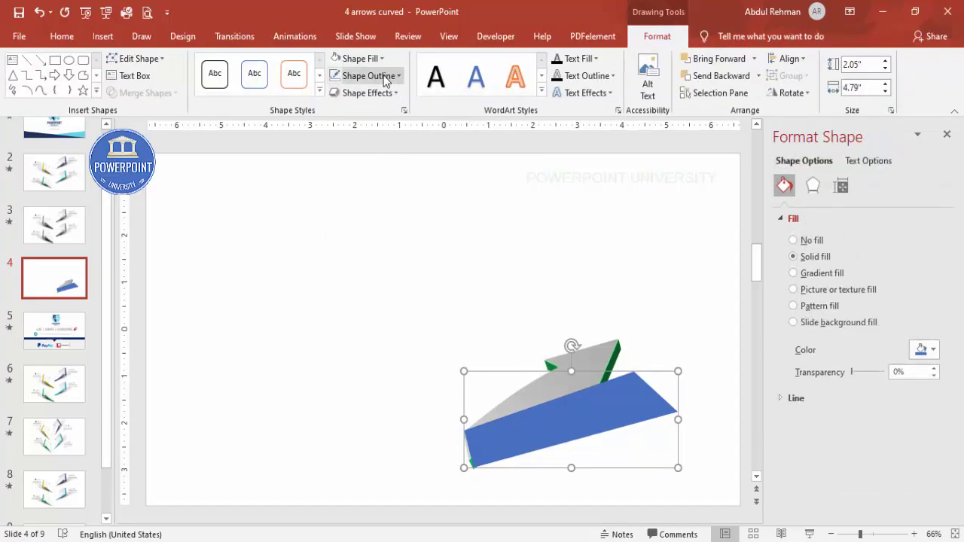
click(344, 59)
click(345, 92)
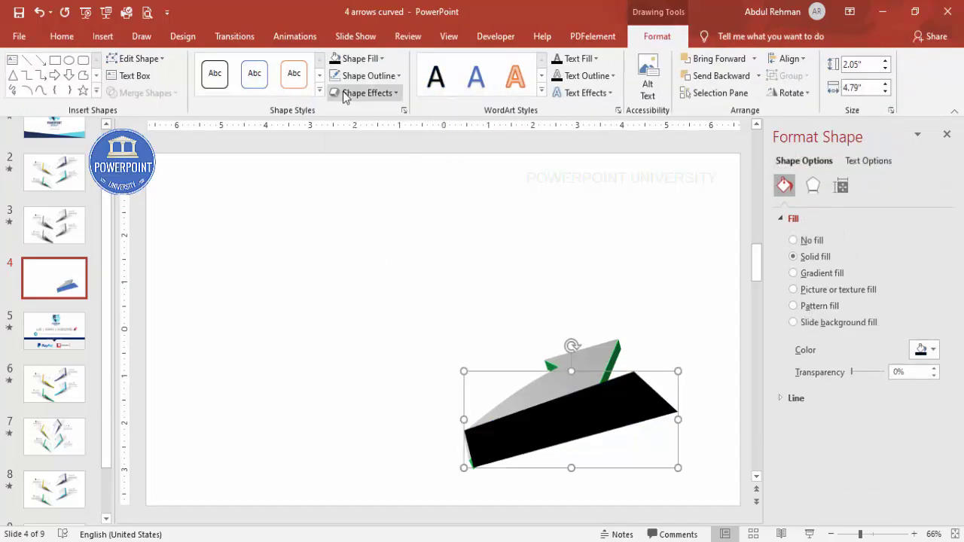
drag(852, 372, 875, 372)
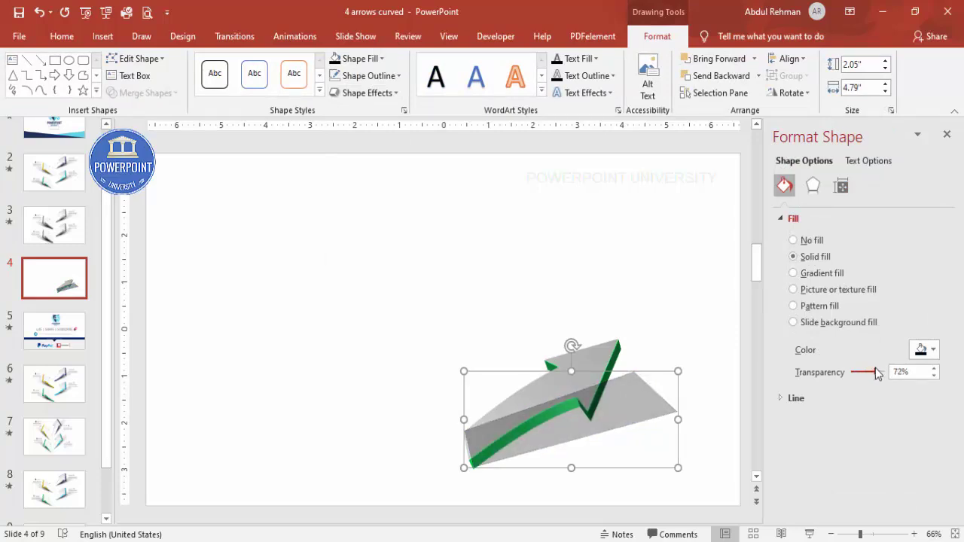
Give the freeform 10 pt soft edges
click(812, 188)
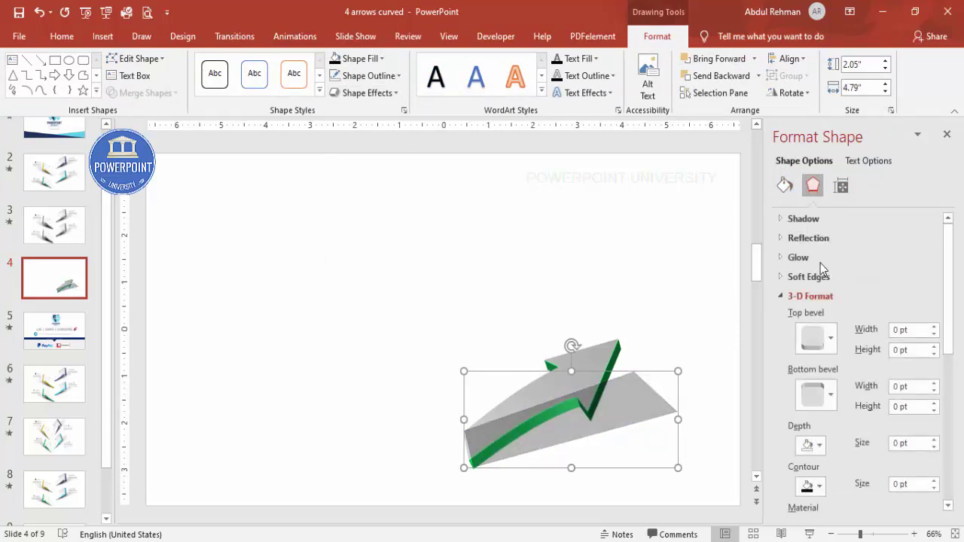
click(808, 276)
click(933, 316)
click(934, 315)
click(934, 315)
click(934, 315)
click(933, 315)
click(934, 315)
click(933, 316)
click(933, 316)
click(935, 317)
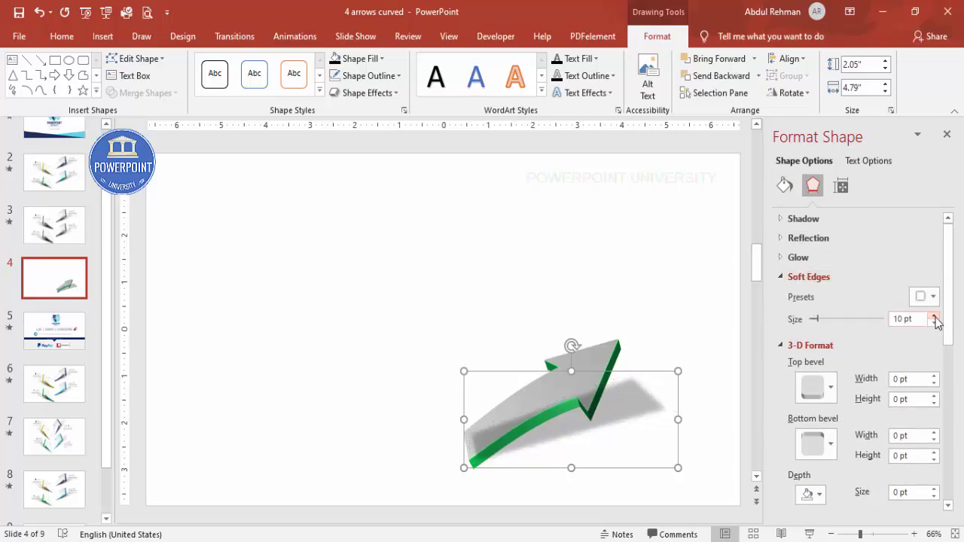
Using Edit Points, bend the shadow's top edge into a curve
right_click(630, 411)
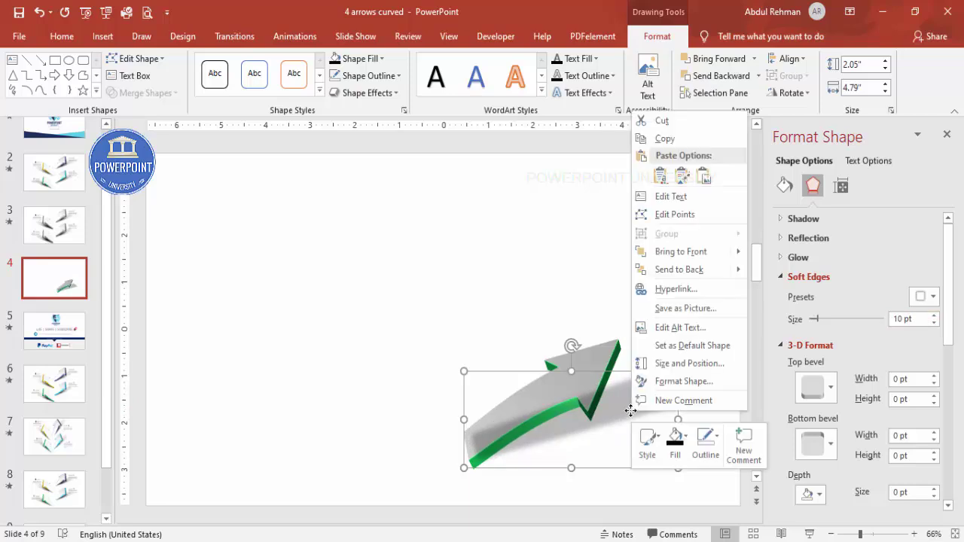
click(675, 220)
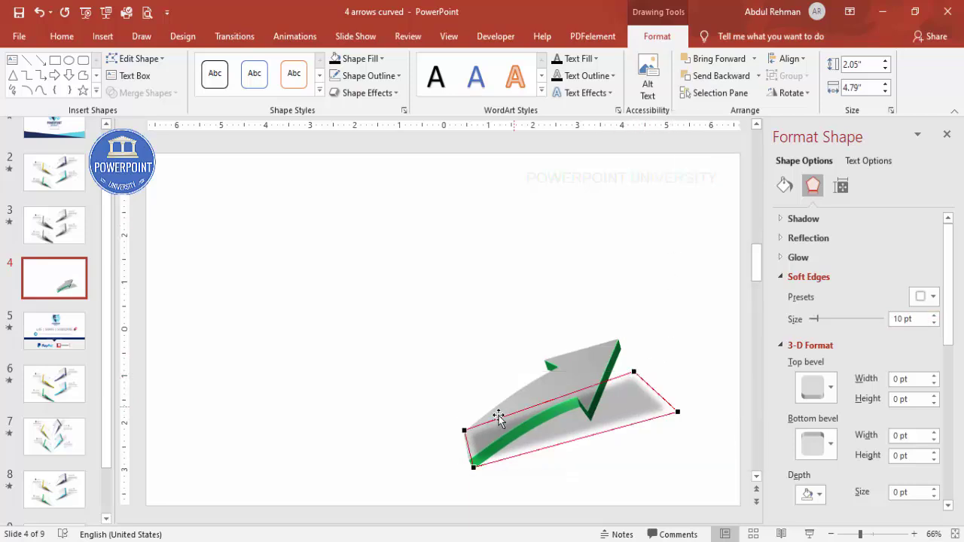
click(465, 430)
drag(521, 410, 516, 392)
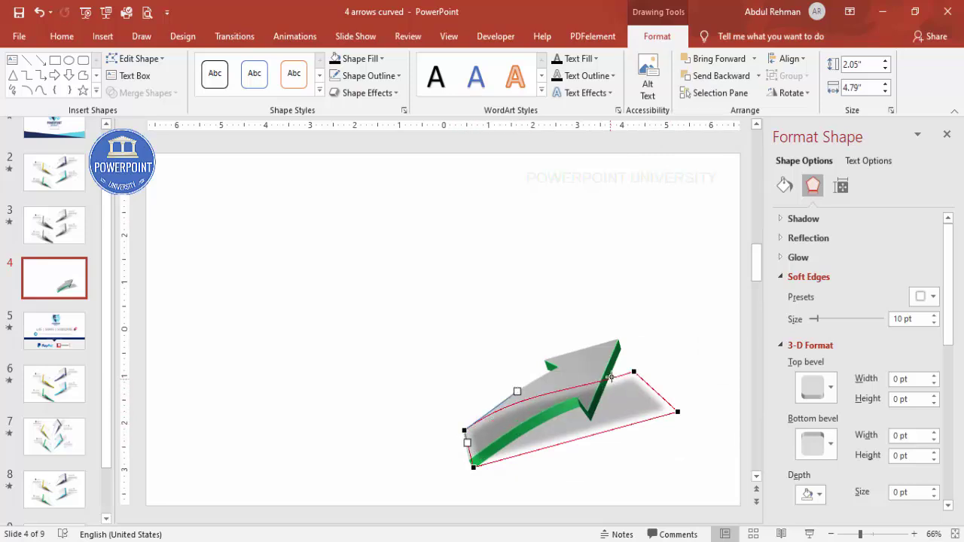
click(634, 372)
drag(576, 379, 557, 408)
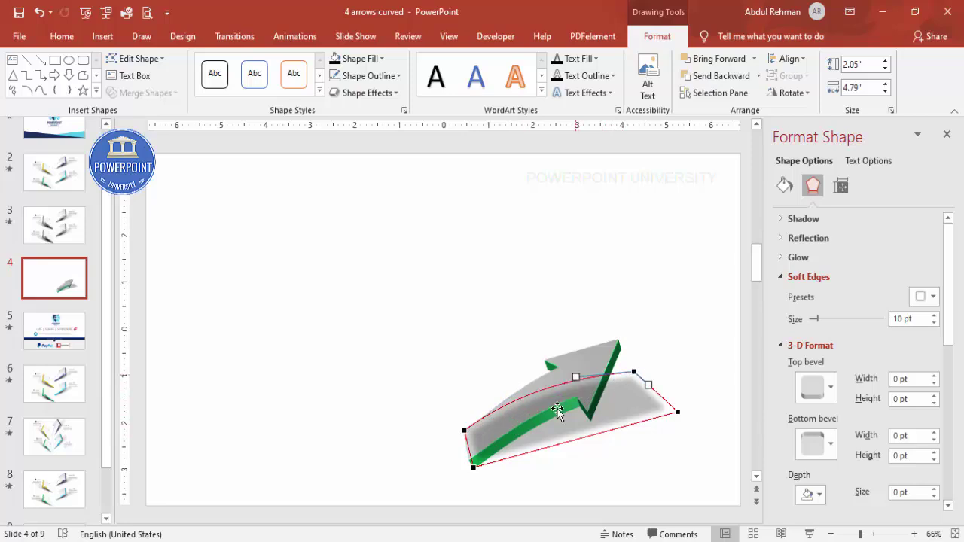
Curve the bottom edge and stretch the shadow's right corners further out
click(474, 466)
drag(545, 450, 542, 432)
click(678, 410)
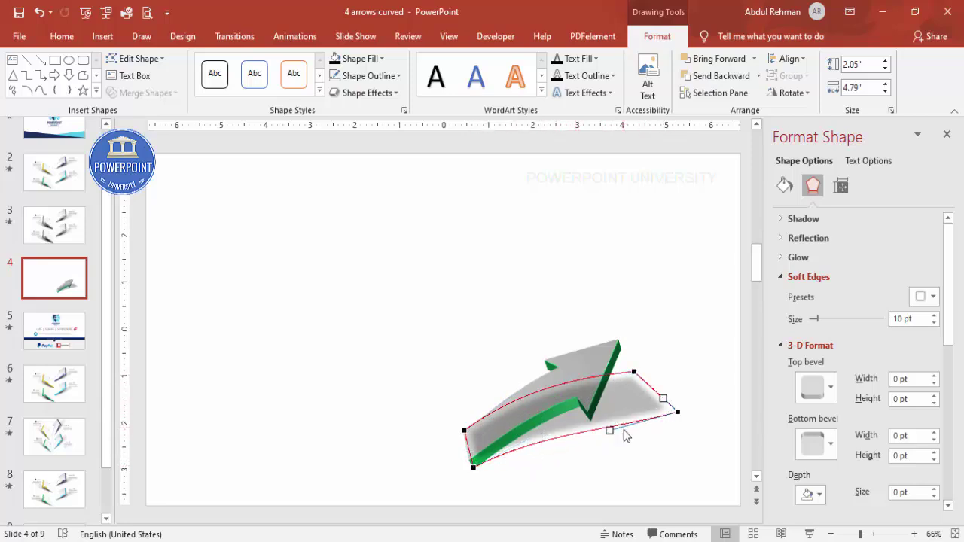
drag(610, 431, 609, 423)
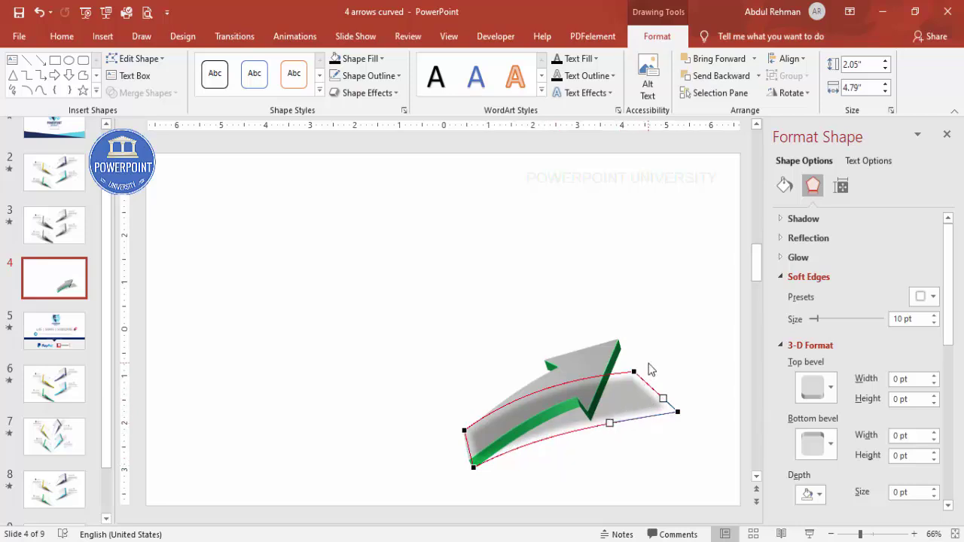
drag(636, 370, 656, 351)
drag(678, 411, 684, 401)
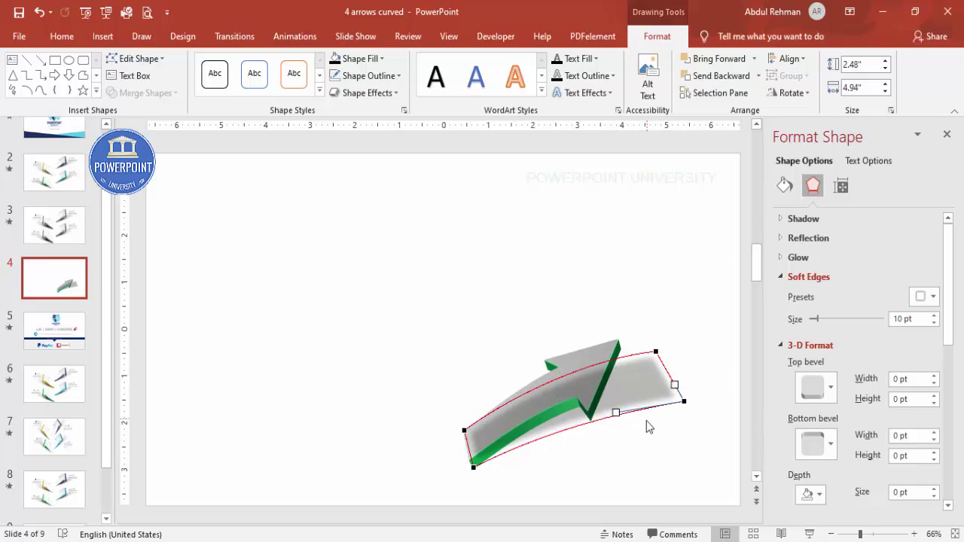
click(624, 403)
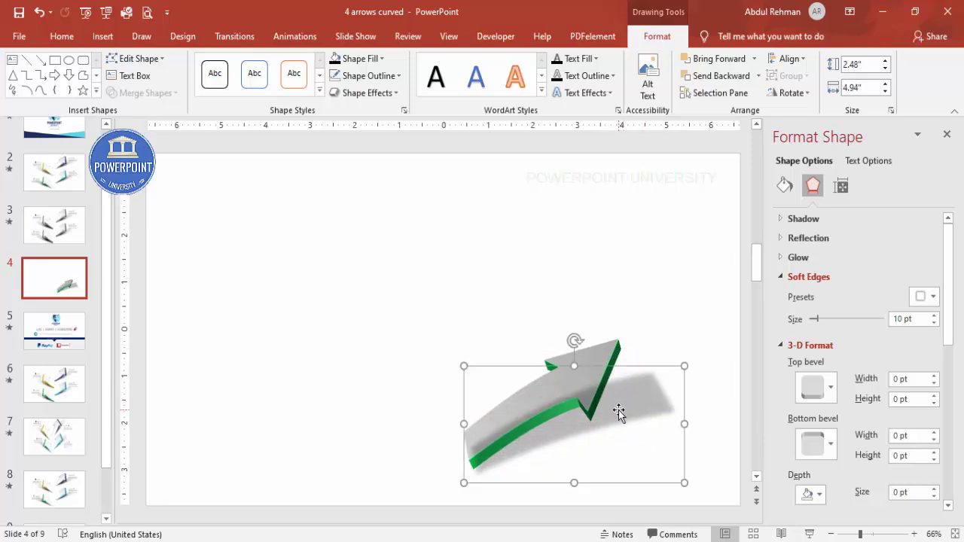
Nudge the shadow up-left and send it to the back behind the arrow
drag(612, 412, 608, 408)
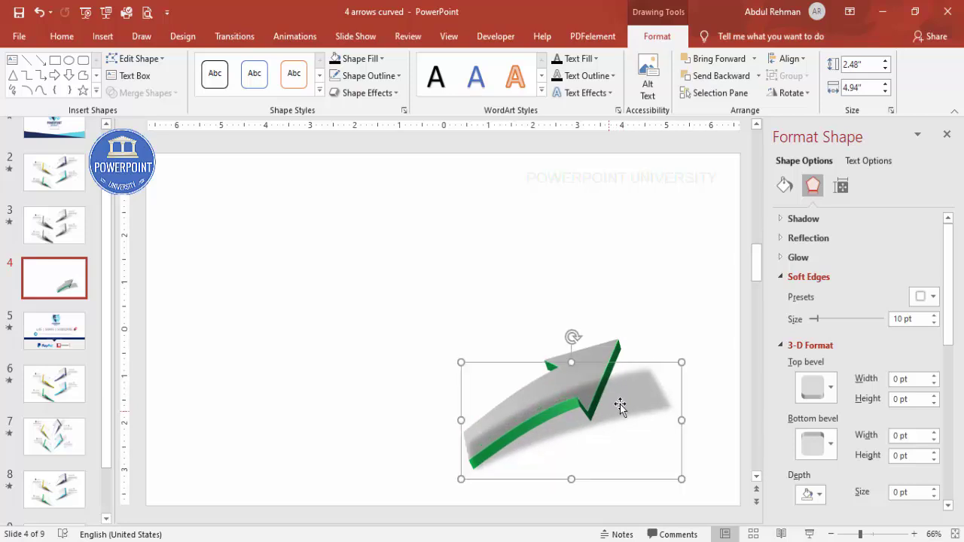
click(758, 77)
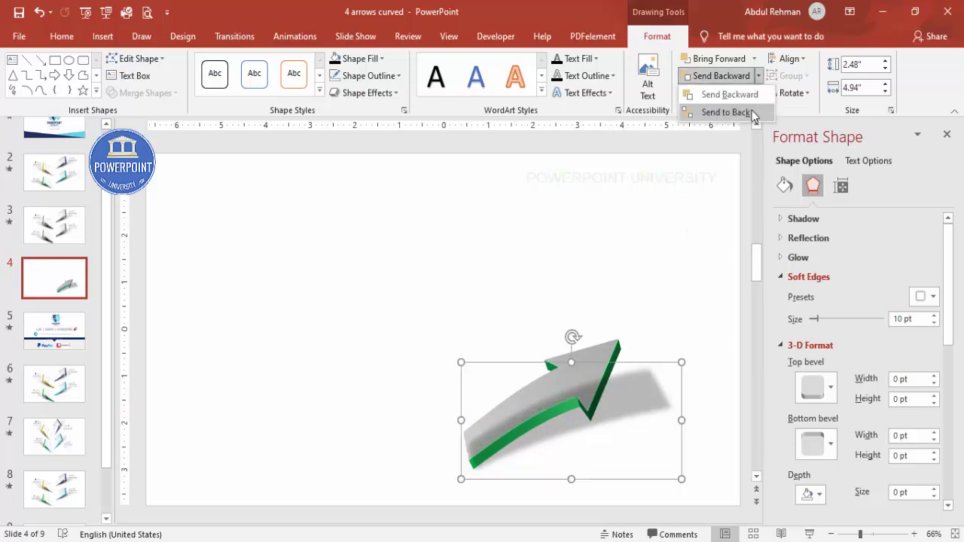
click(715, 112)
click(691, 259)
click(653, 409)
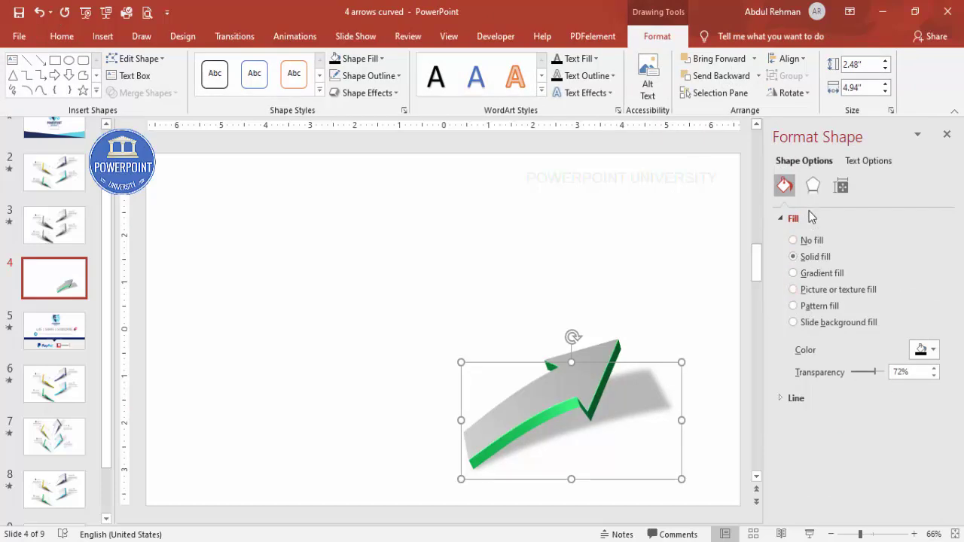
Switch the shadow to a linear gradient fill at 0° with a black first stop
click(821, 276)
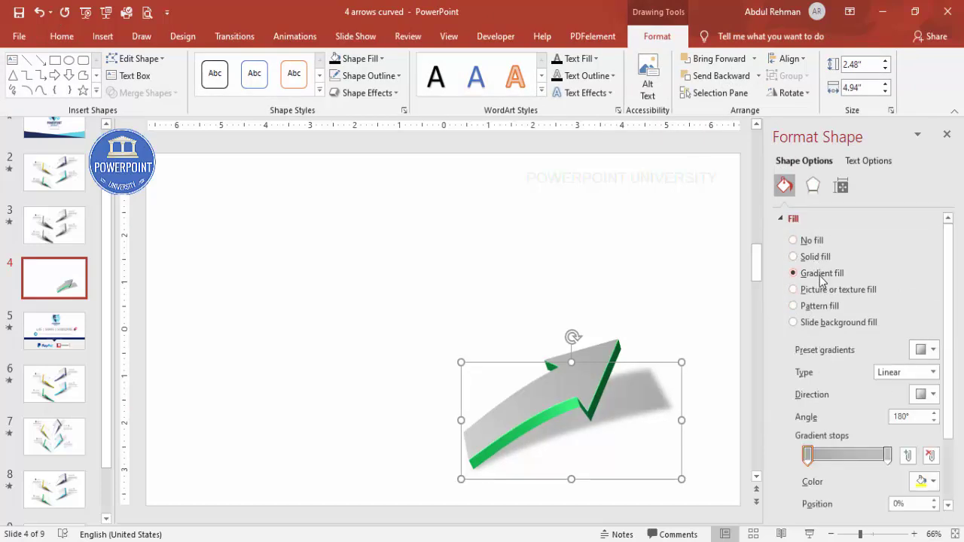
click(808, 455)
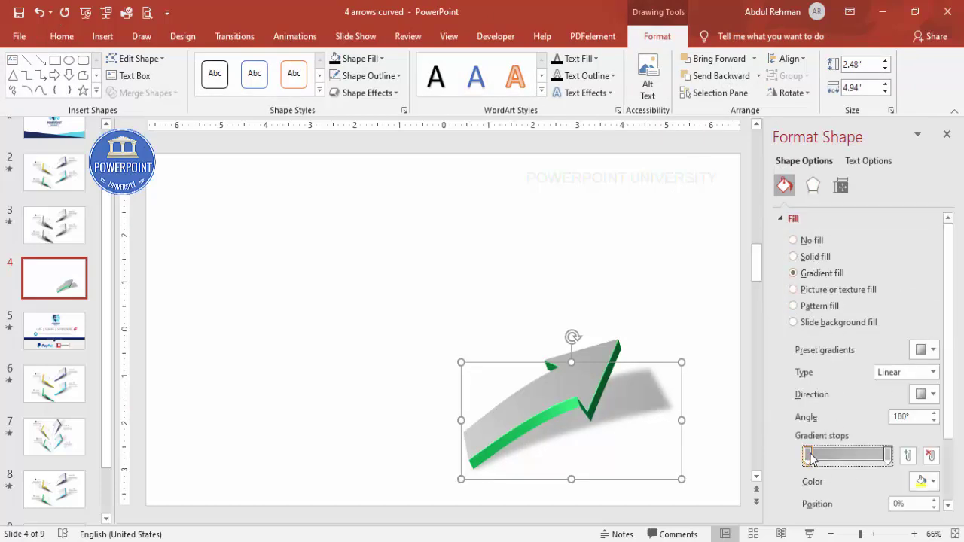
click(910, 481)
click(858, 353)
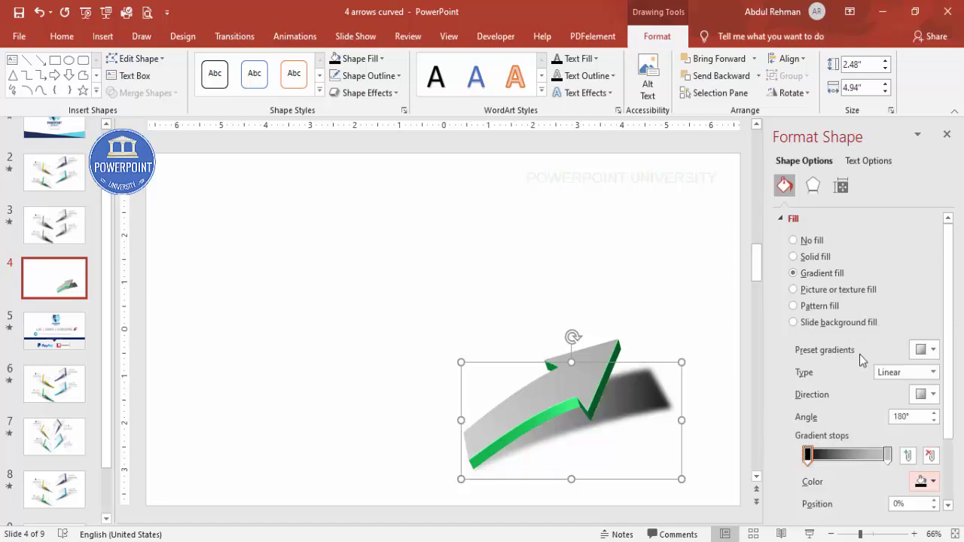
click(931, 395)
click(912, 421)
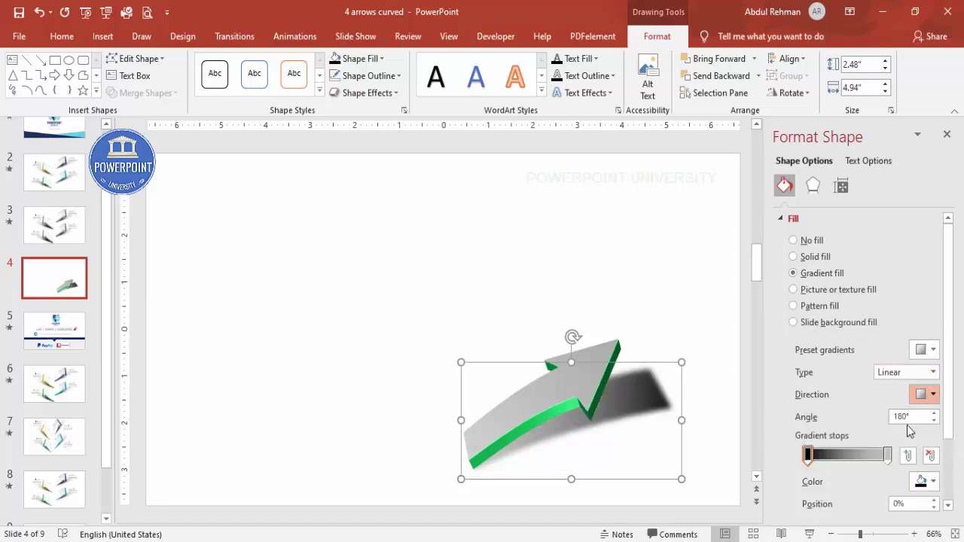
Add a 60% gradient stop and make the end stop light so it fades right
click(857, 455)
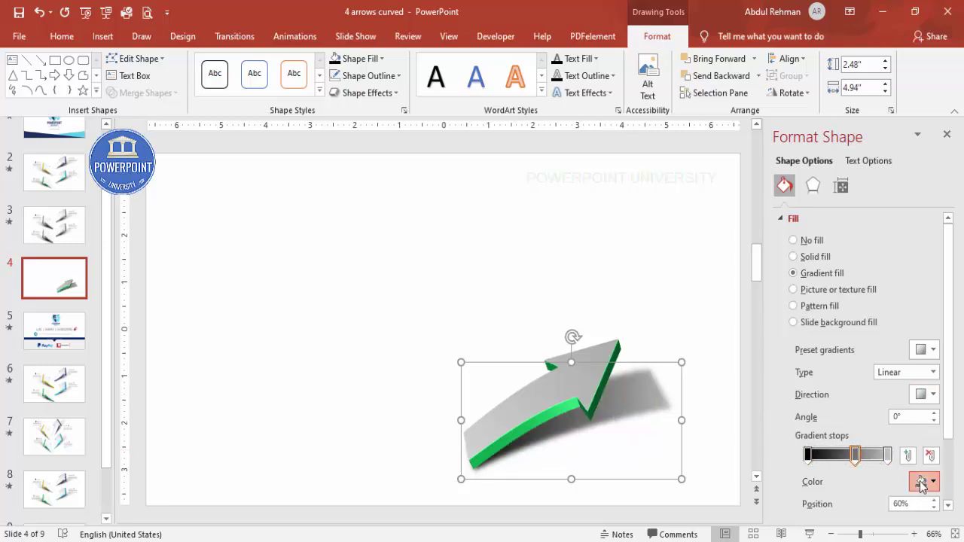
click(924, 481)
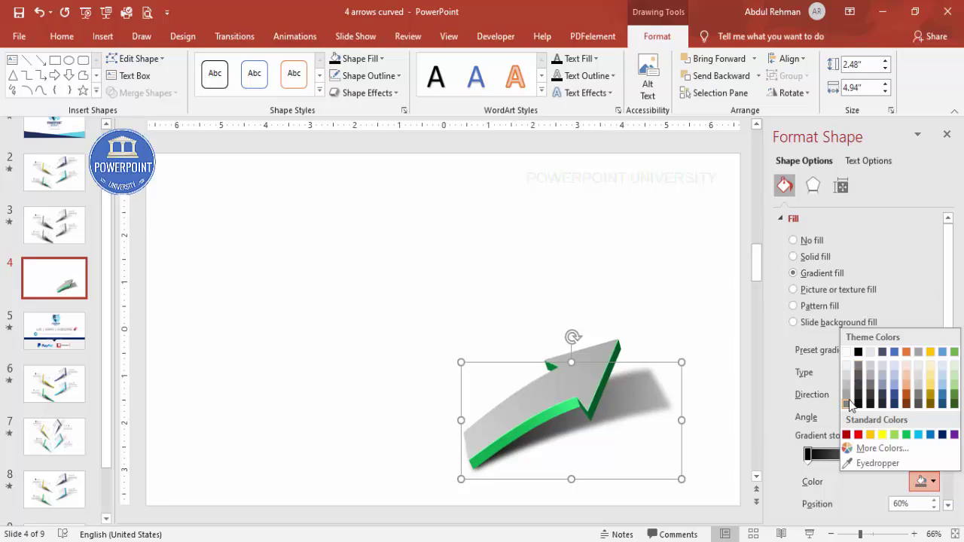
click(848, 405)
click(887, 455)
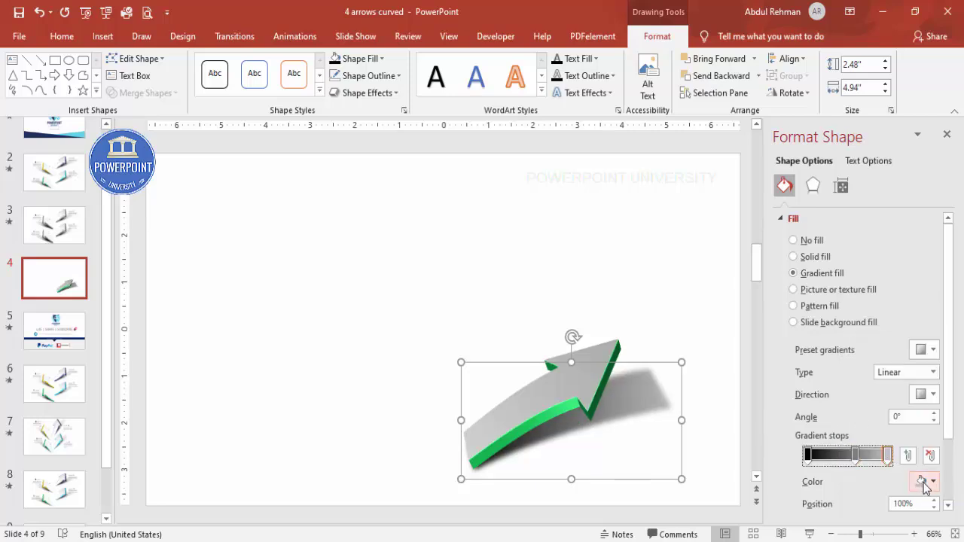
click(924, 482)
click(846, 369)
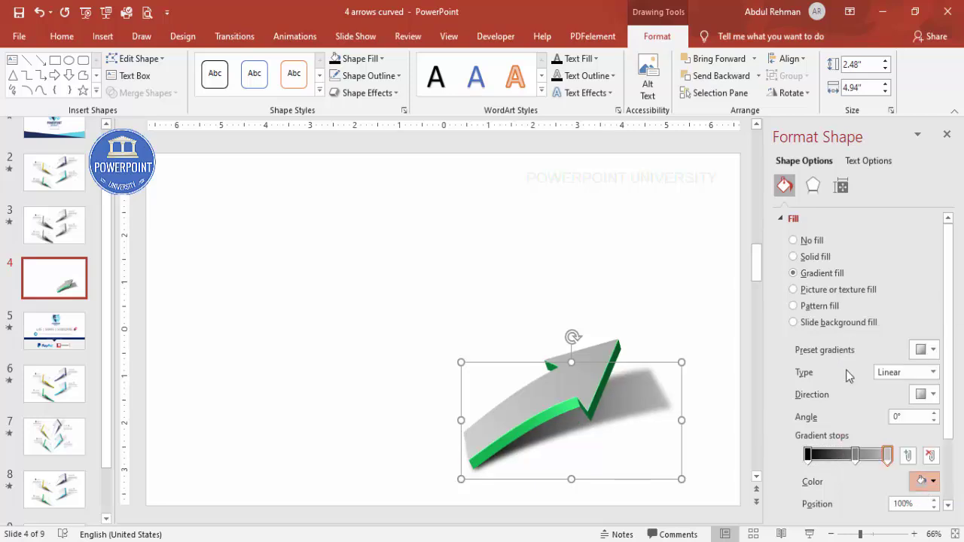
drag(884, 457, 846, 463)
click(855, 456)
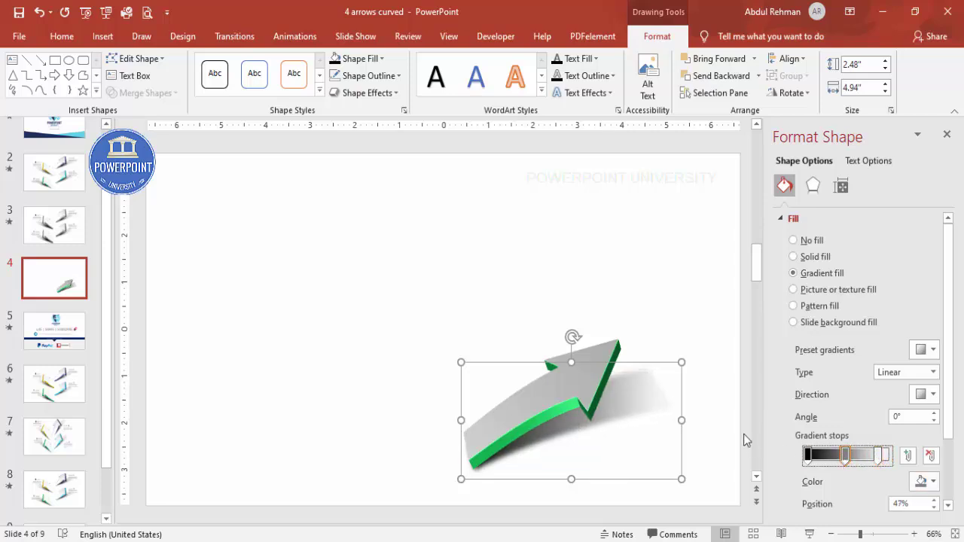
click(631, 313)
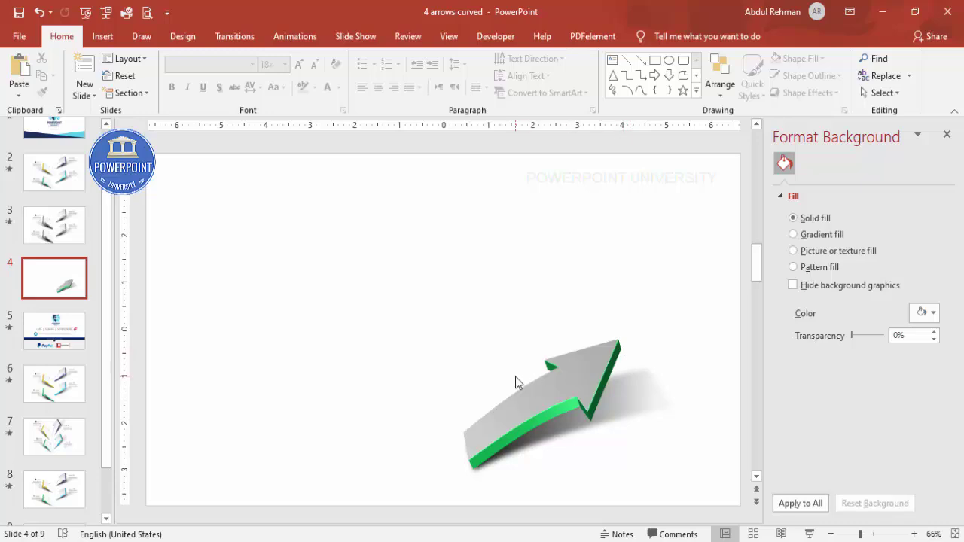
Group the arrow, copy it to the left, and flip the copy horizontally
drag(381, 270, 730, 528)
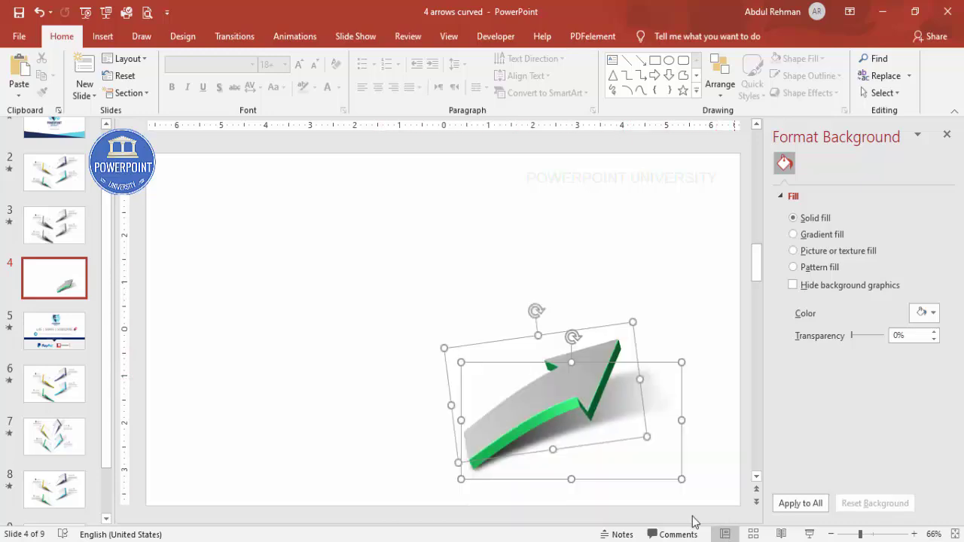
key(ctrl+g)
drag(577, 394, 388, 392)
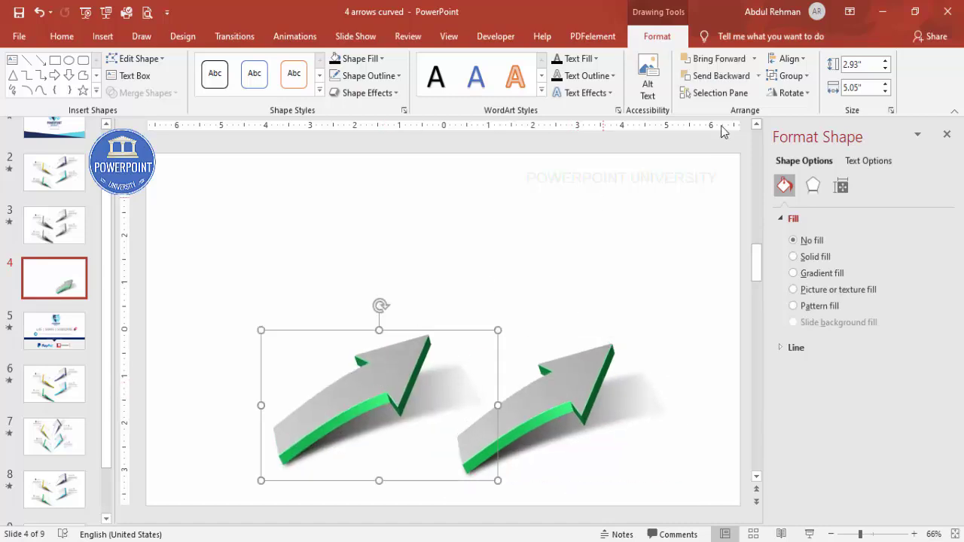
click(792, 93)
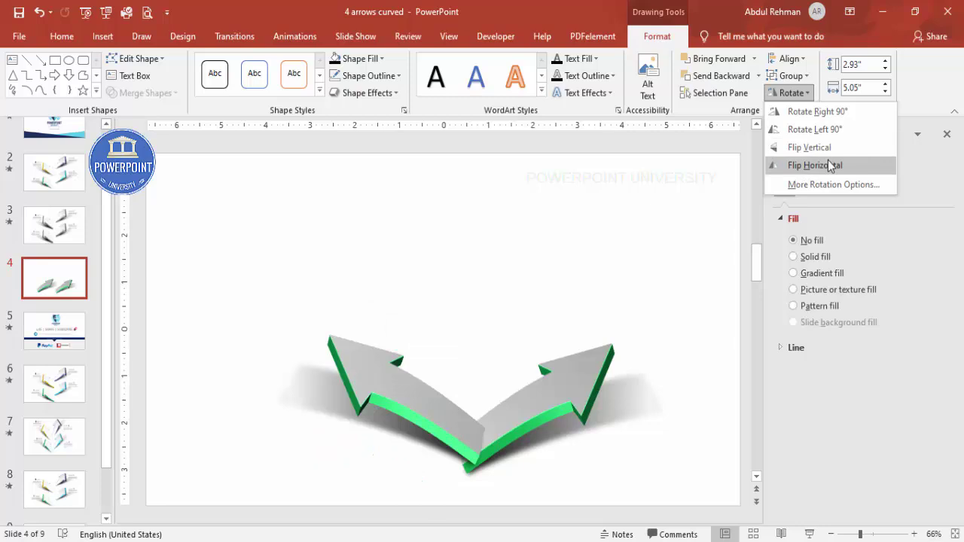
click(829, 168)
drag(449, 394, 430, 366)
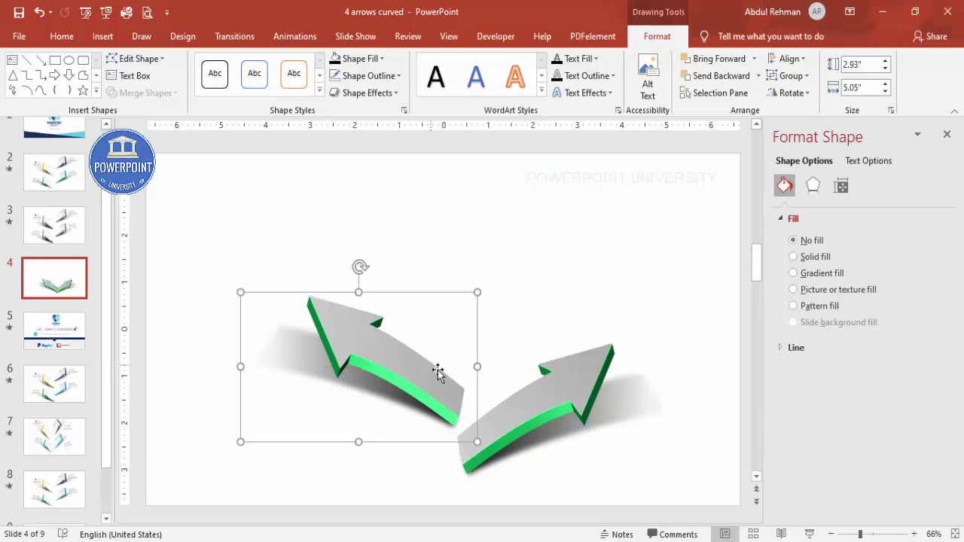
Duplicate both arrows upward to form a second mirrored pair, raising it slightly
shift+click(535, 420)
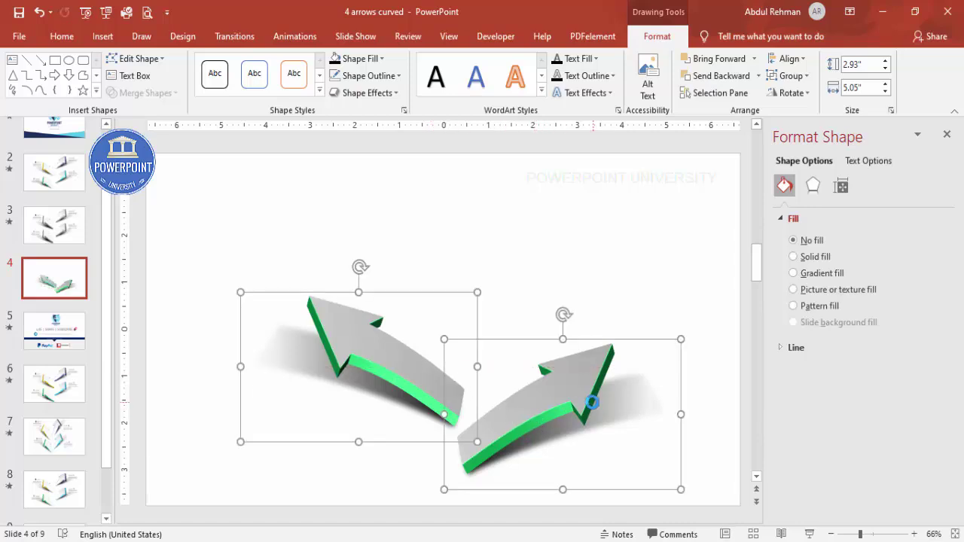
drag(560, 404, 560, 271)
click(652, 400)
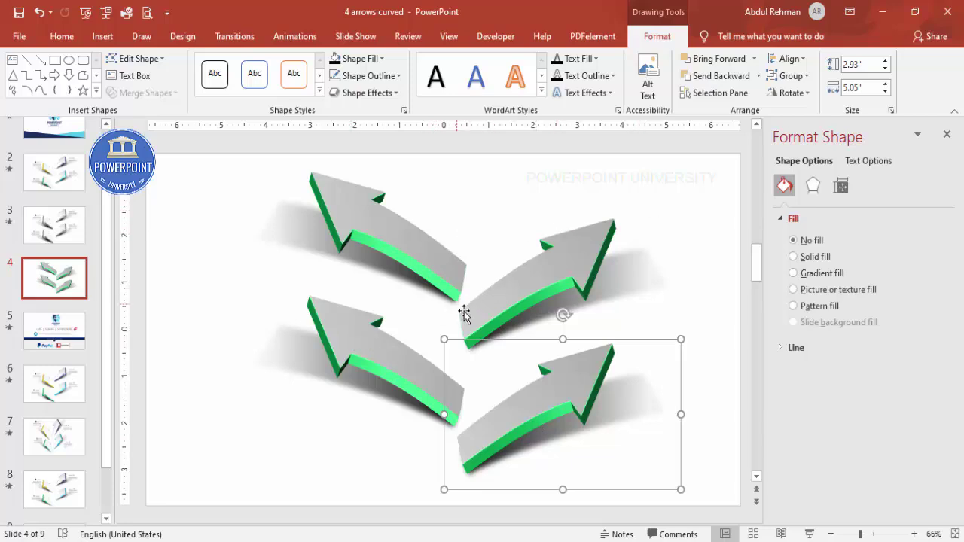
click(498, 282)
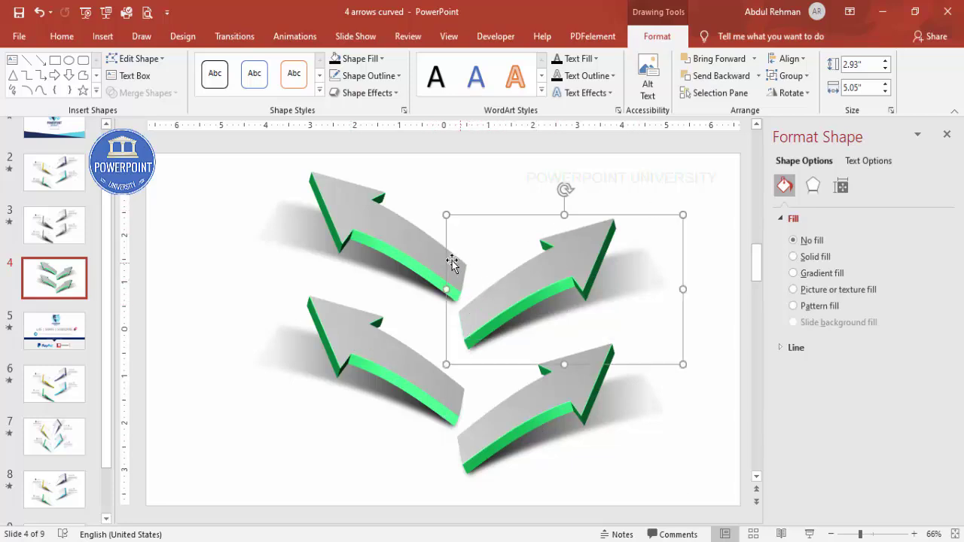
shift+click(391, 248)
scroll(473, 281, up, 1)
scroll(524, 296, down, 1)
drag(522, 290, 523, 281)
click(441, 402)
click(599, 463)
Draw a tall rectangle bar down the middle of the slide
click(104, 36)
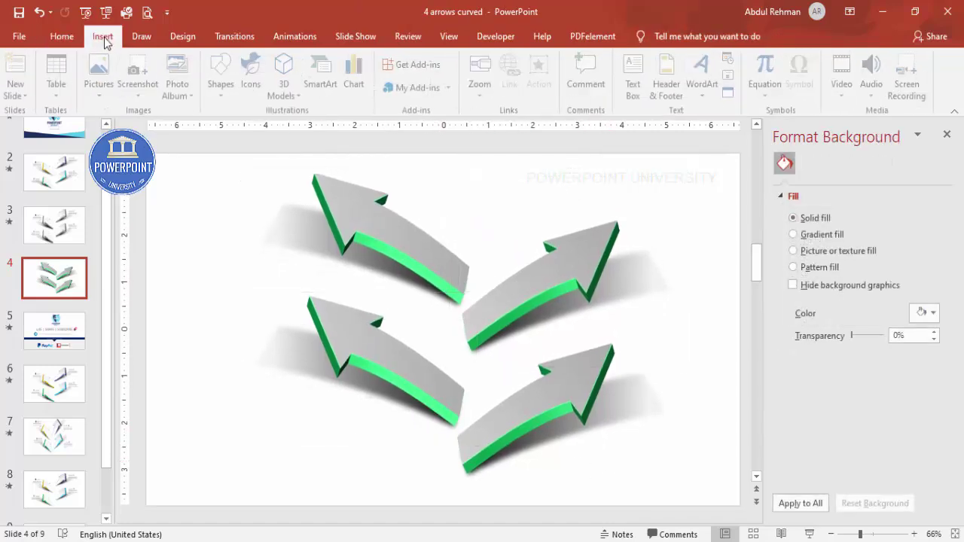
click(224, 94)
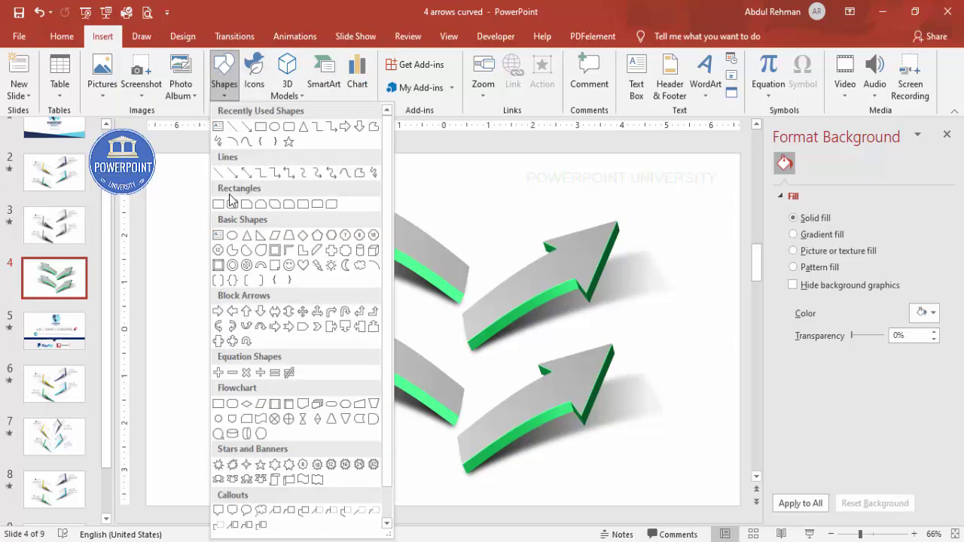
click(217, 203)
drag(441, 156, 467, 511)
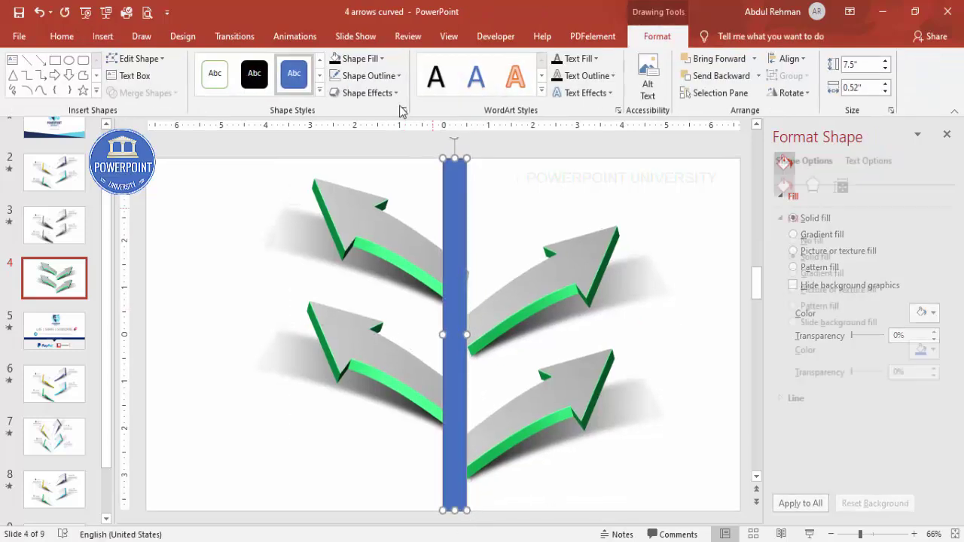
Give the bar no outline and white fill, centred horizontally on the slide
click(369, 76)
click(378, 206)
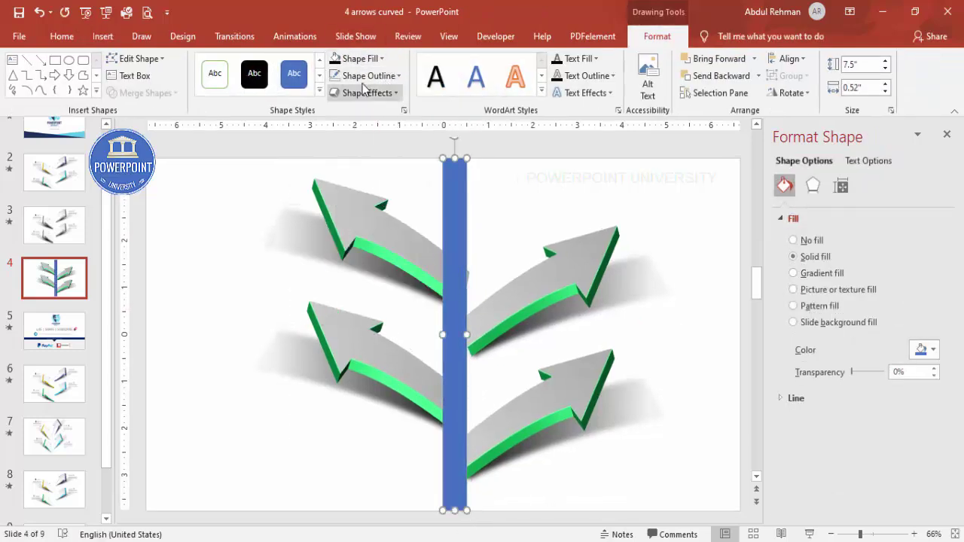
click(361, 58)
click(335, 91)
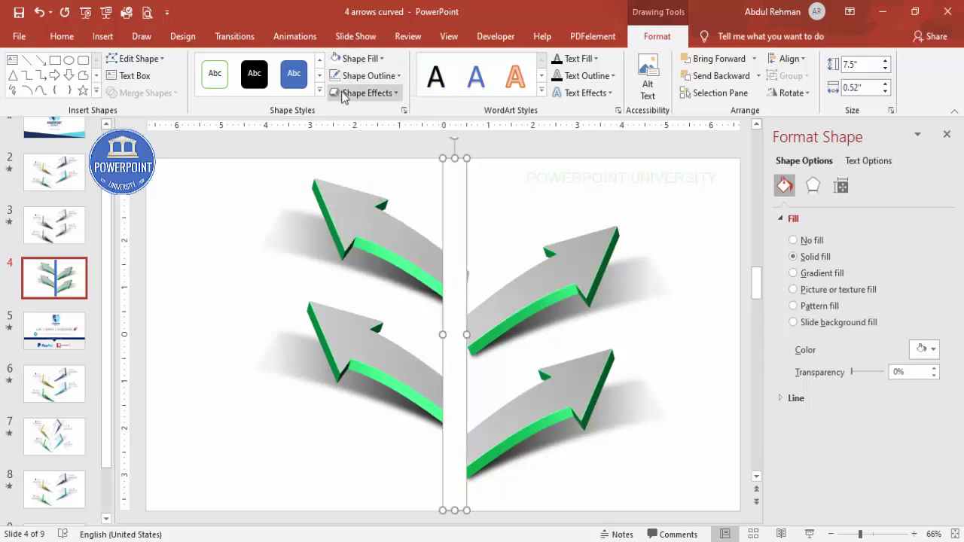
click(789, 58)
click(802, 95)
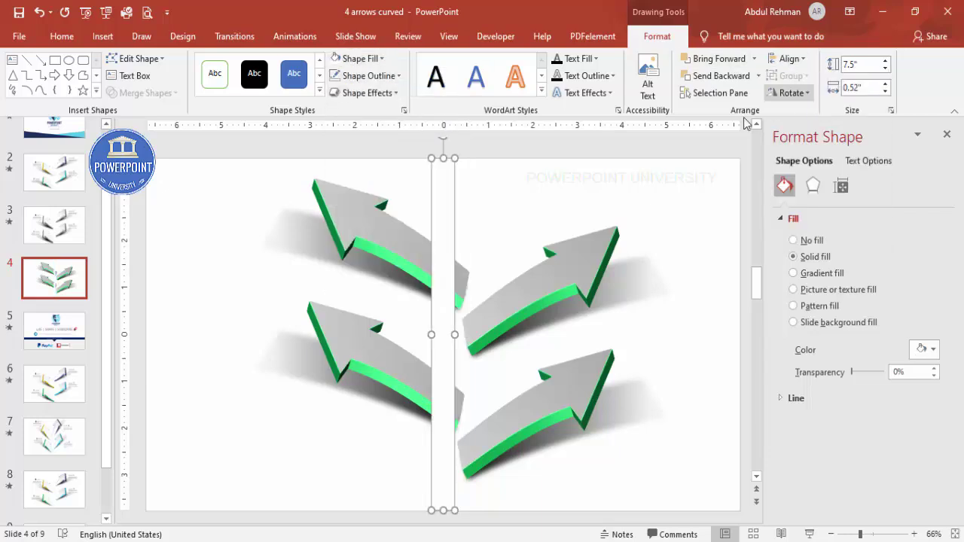
Move all four arrows slightly left so the bar trims their inner ends
click(362, 215)
shift+click(366, 351)
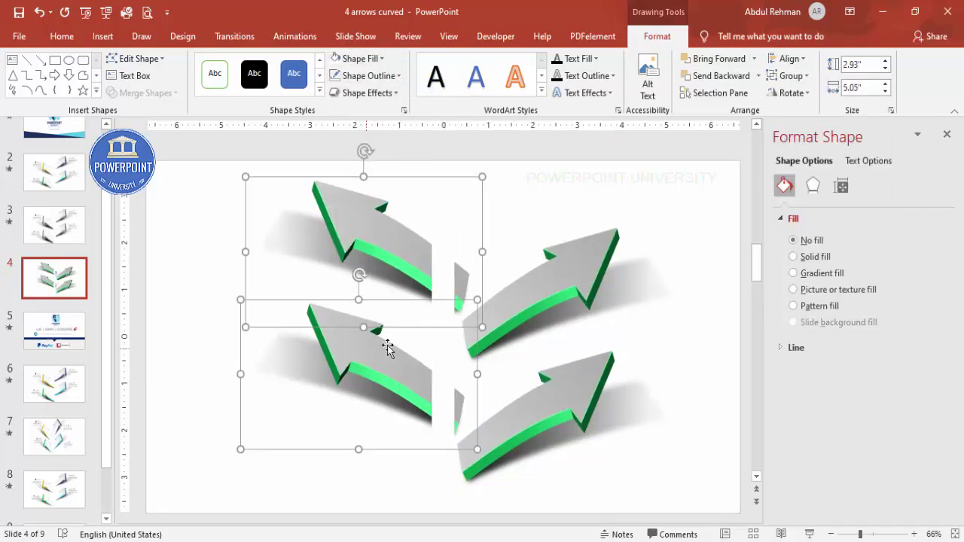
shift+click(539, 310)
shift+click(570, 410)
drag(570, 411, 548, 413)
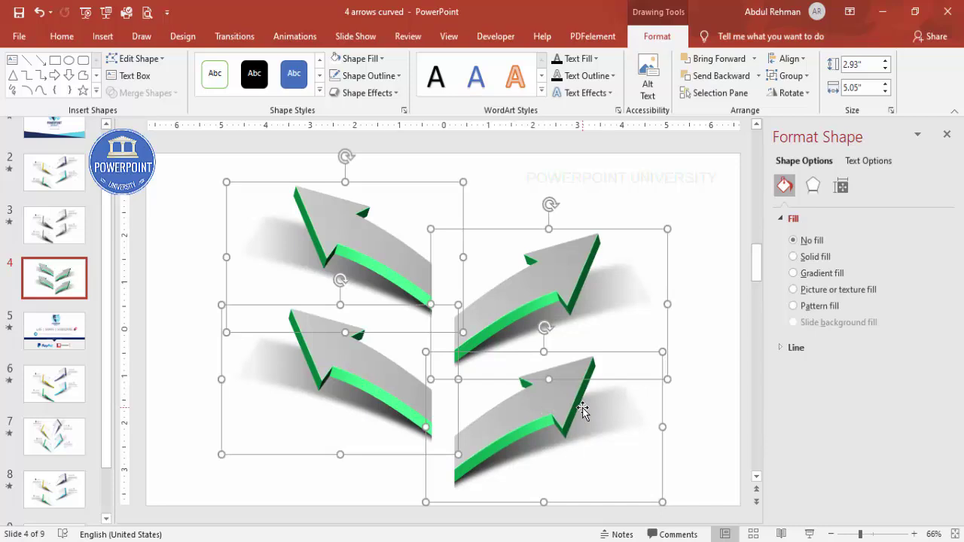
key(Left)
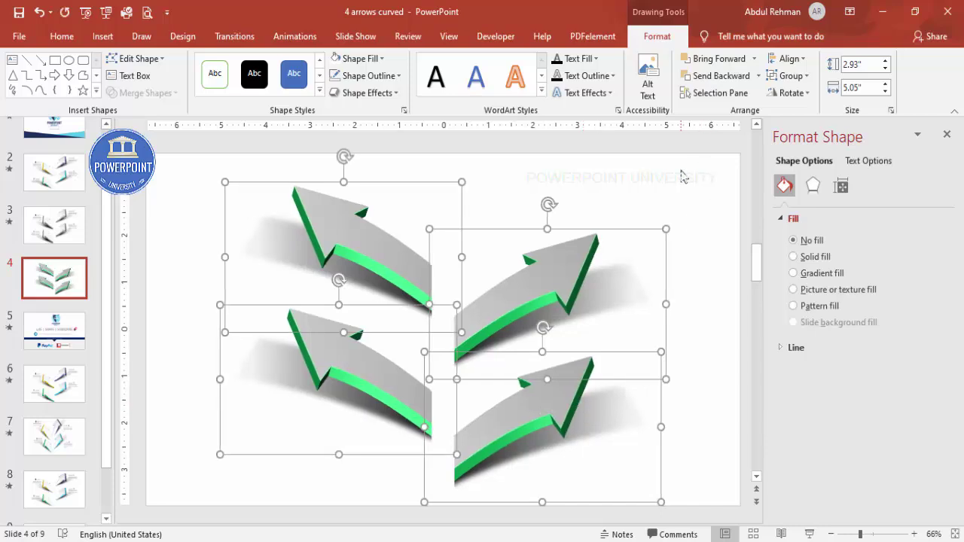
click(668, 192)
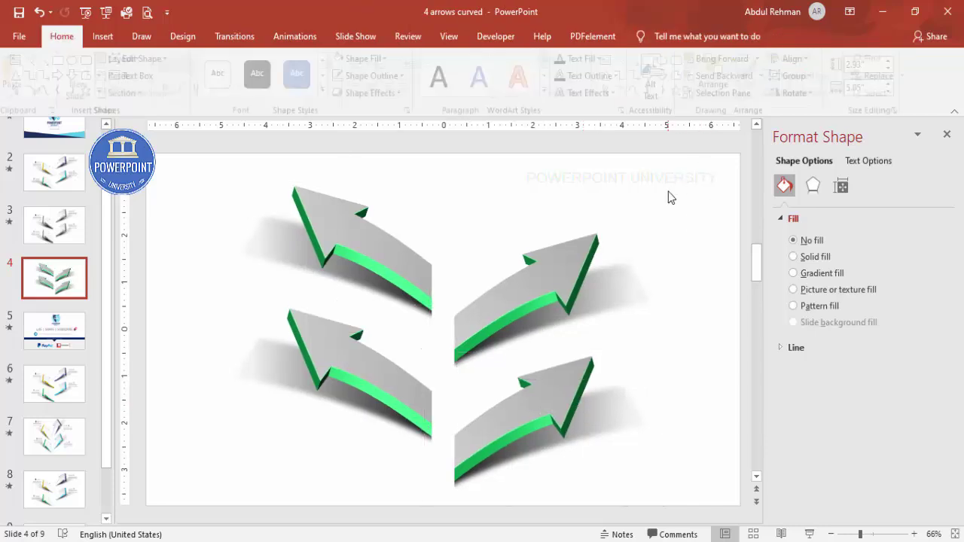
Recolour the lower-left arrow's side blue and the upper-left arrow's side purple
click(363, 381)
click(352, 389)
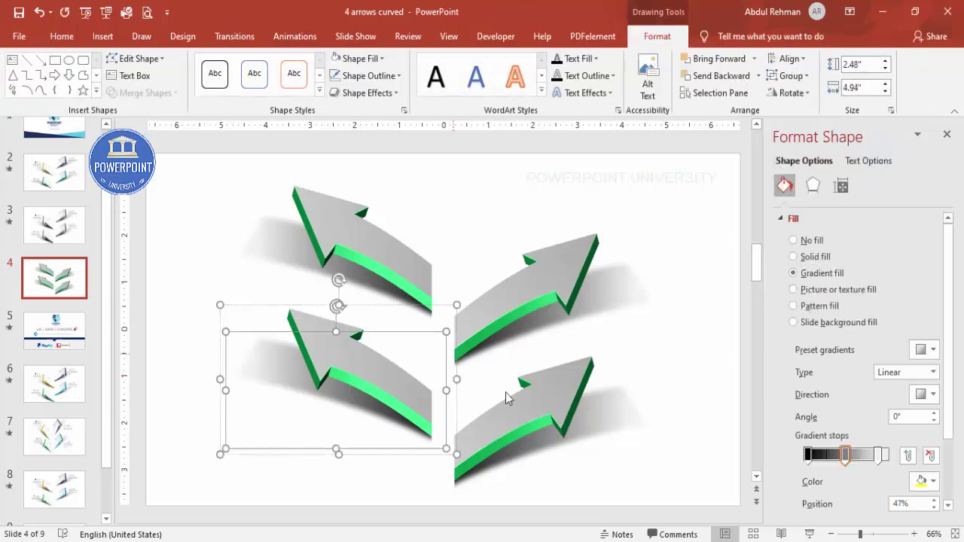
click(355, 384)
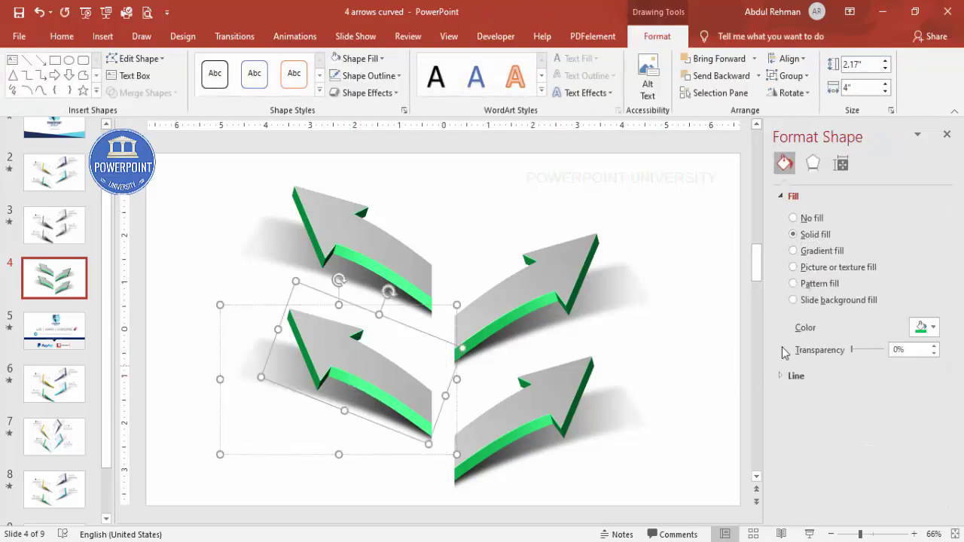
click(928, 327)
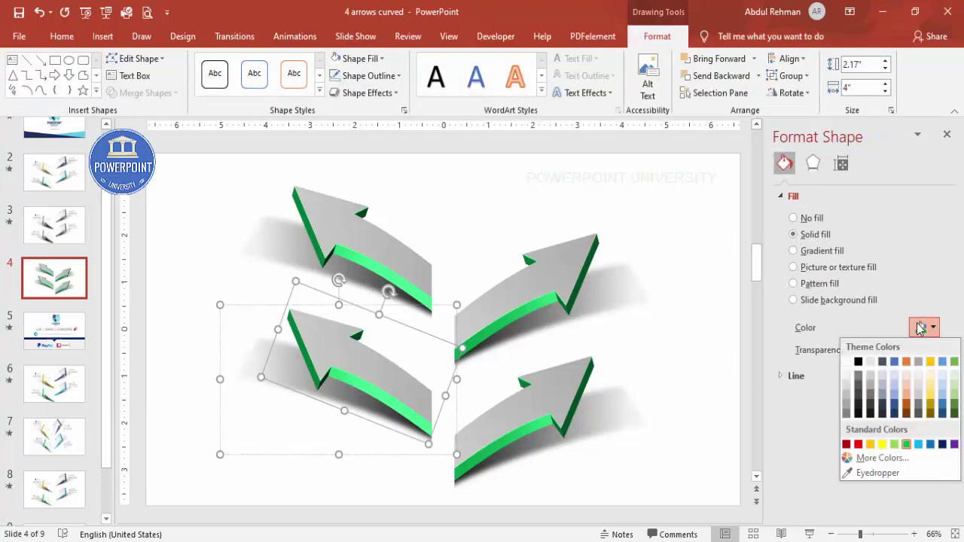
click(930, 445)
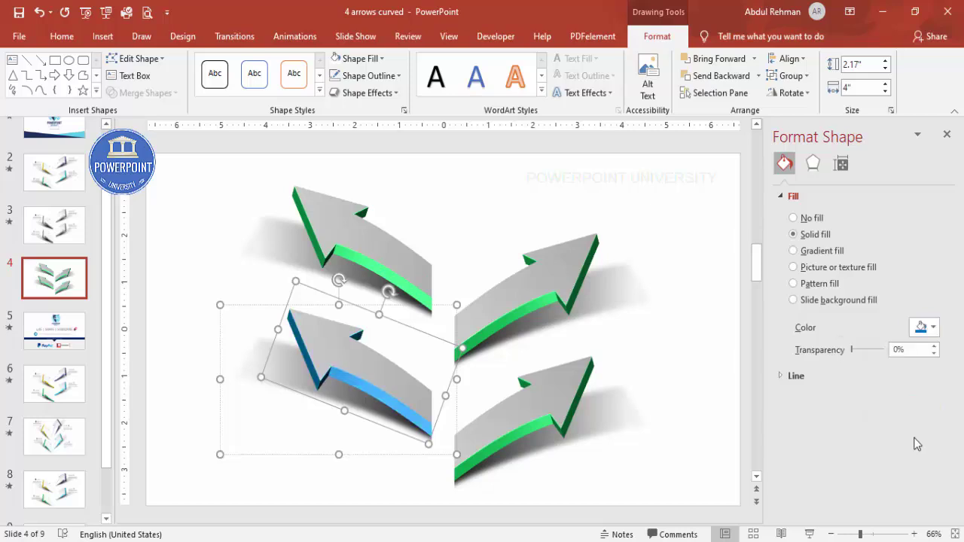
click(360, 261)
click(365, 260)
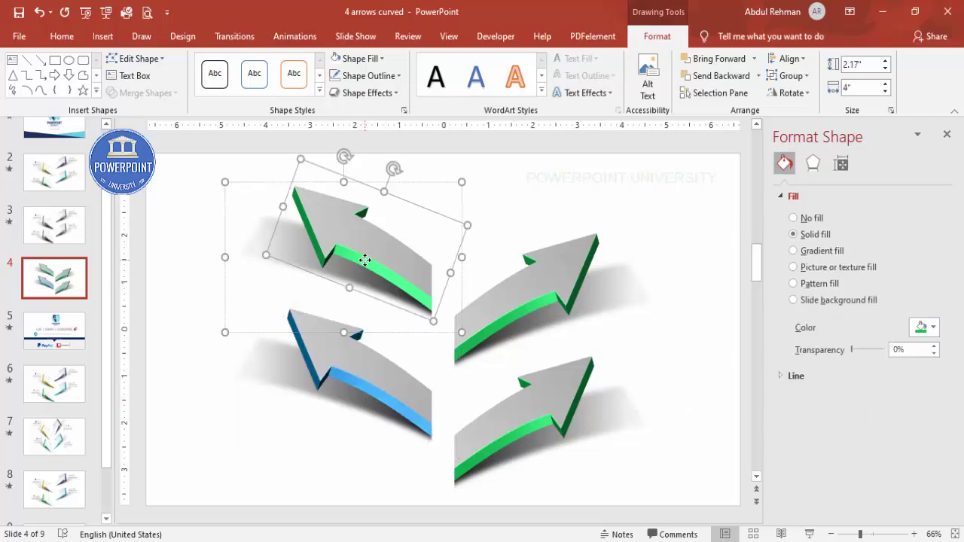
click(926, 328)
click(947, 441)
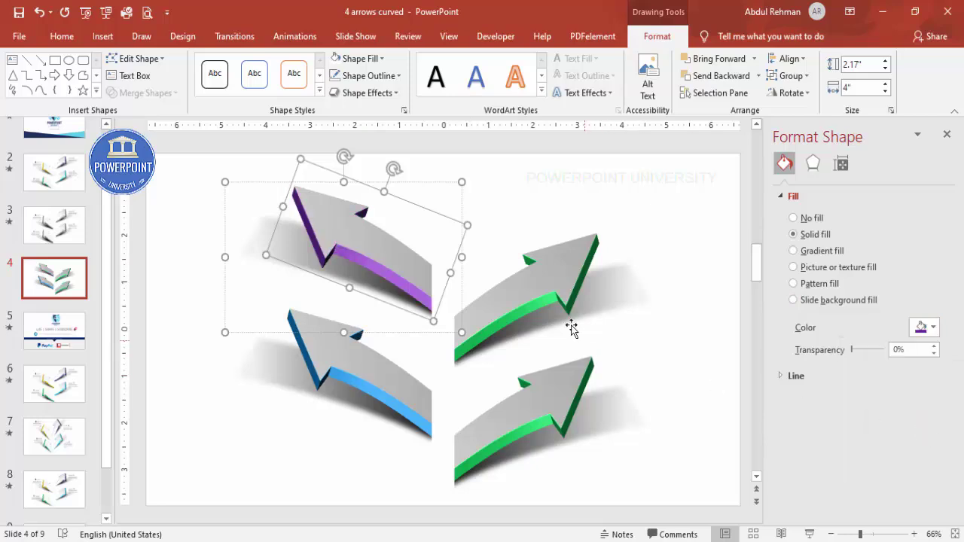
Recolour the upper-right arrow's side gold
click(547, 304)
click(552, 300)
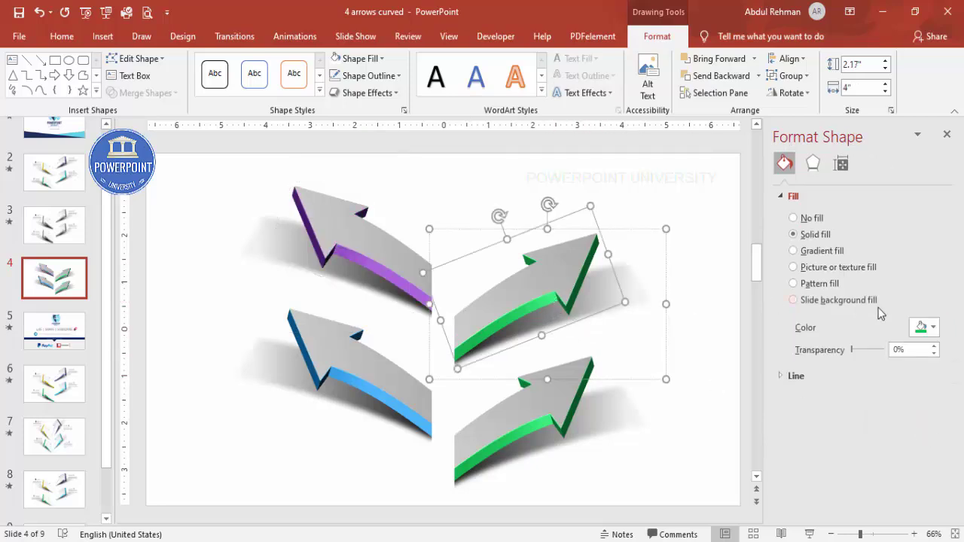
click(927, 328)
click(874, 444)
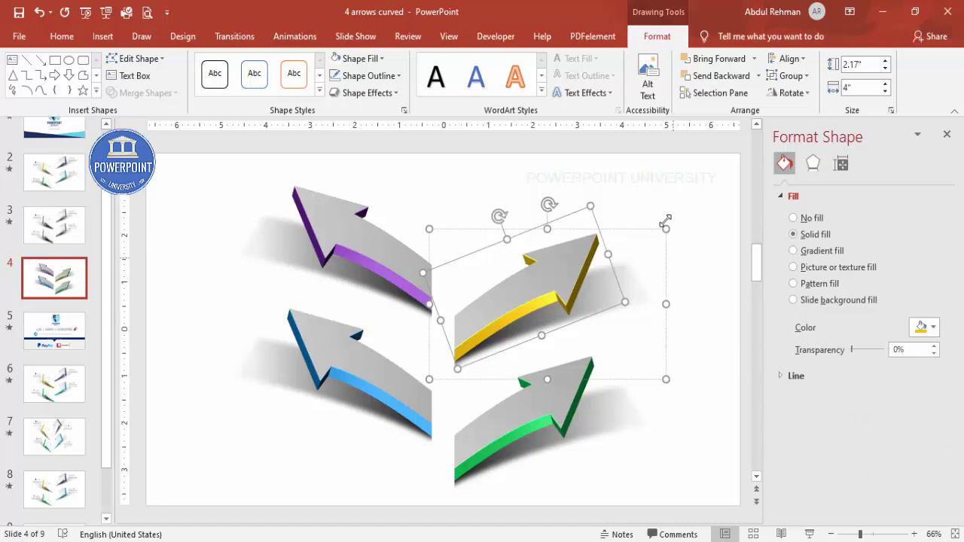
click(657, 194)
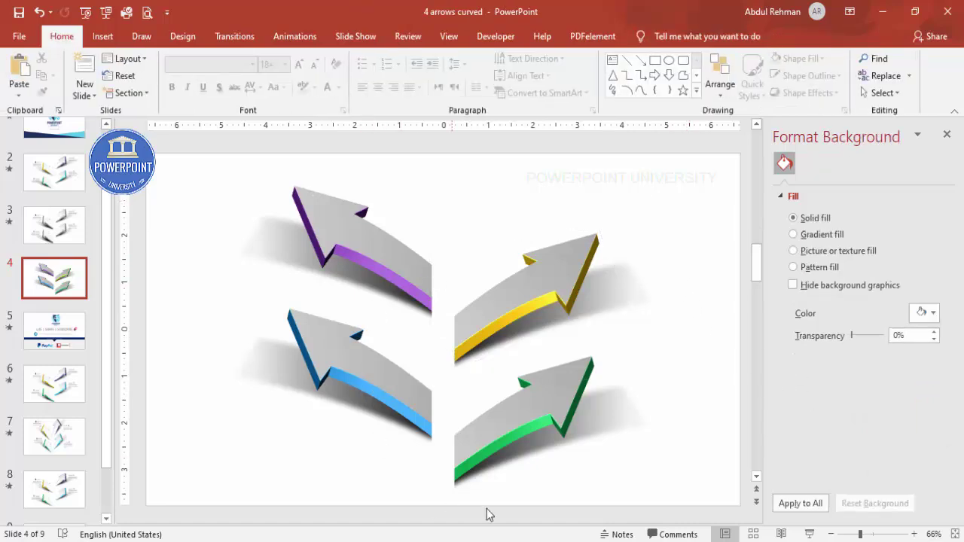